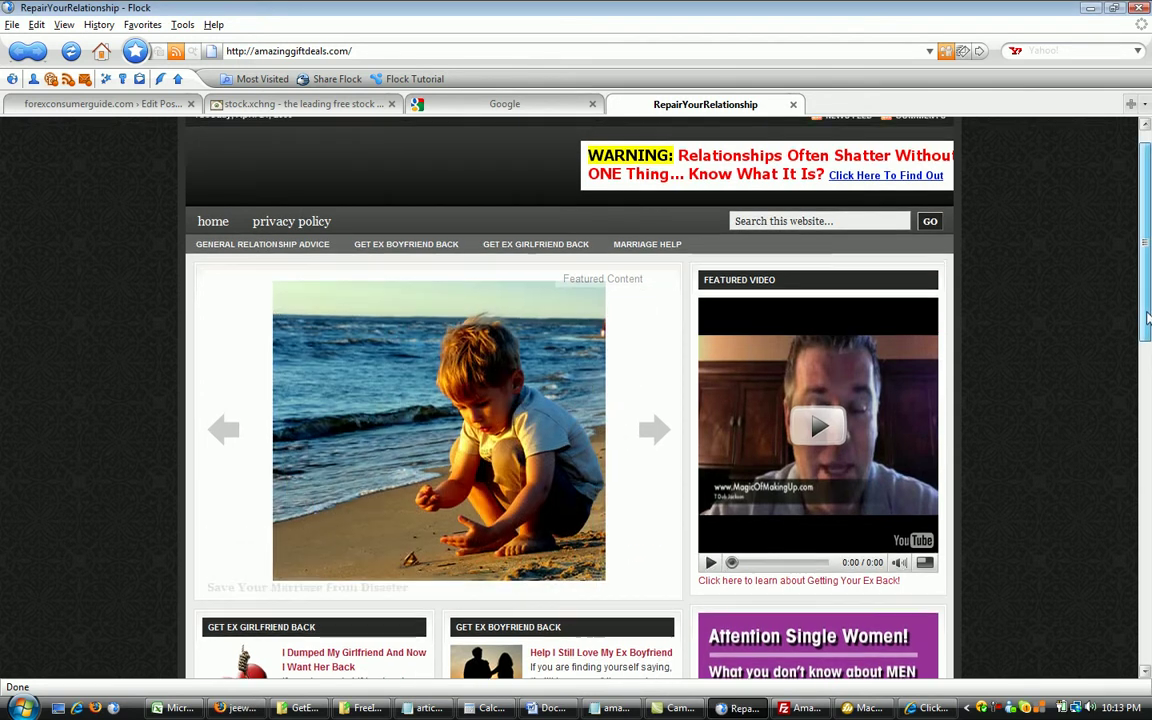
# Step: Load the WordPress admin dashboard by appending wp-admin to the site address
pyautogui.scroll(-1, 1148, 316)
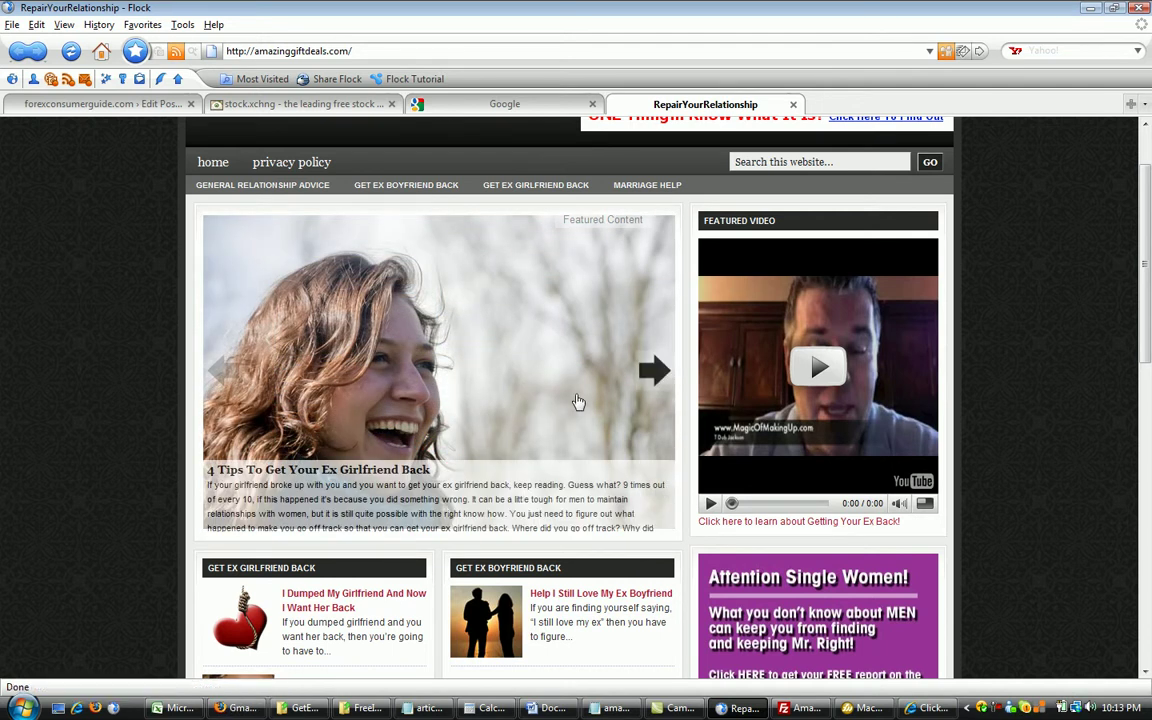
pyautogui.scroll(-2, 1146, 358)
pyautogui.moveTo(1146, 358); pyautogui.dragTo(1148, 447)
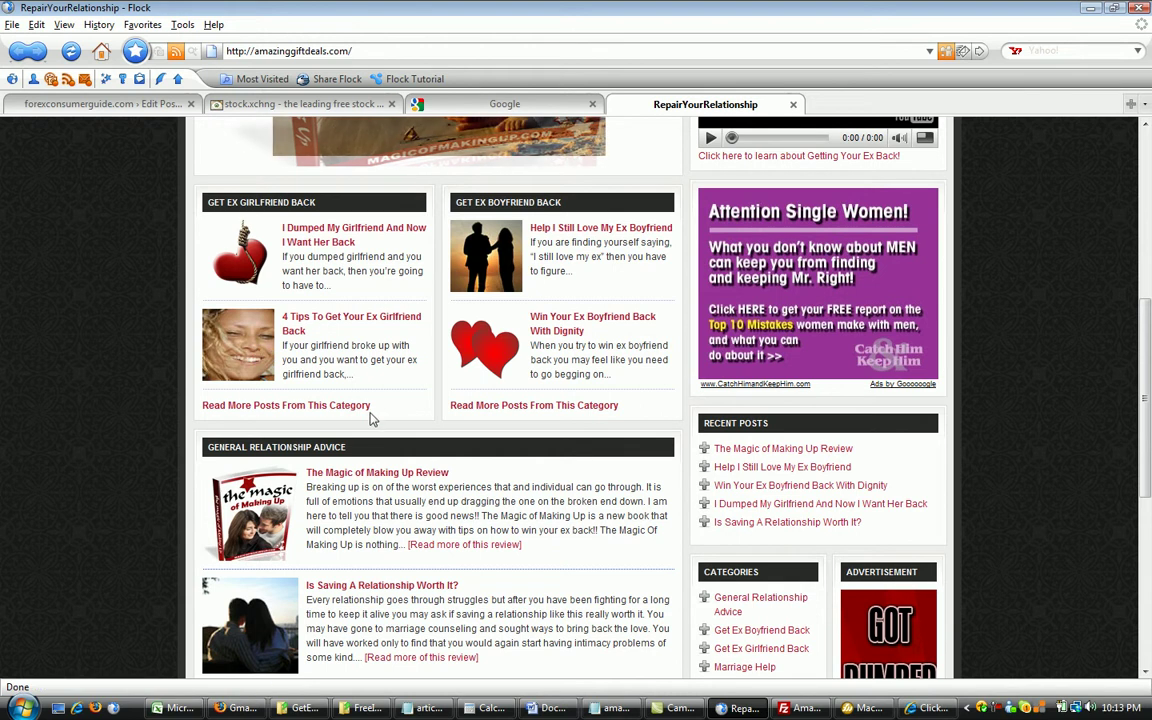
pyautogui.moveTo(1148, 406); pyautogui.dragTo(1146, 520)
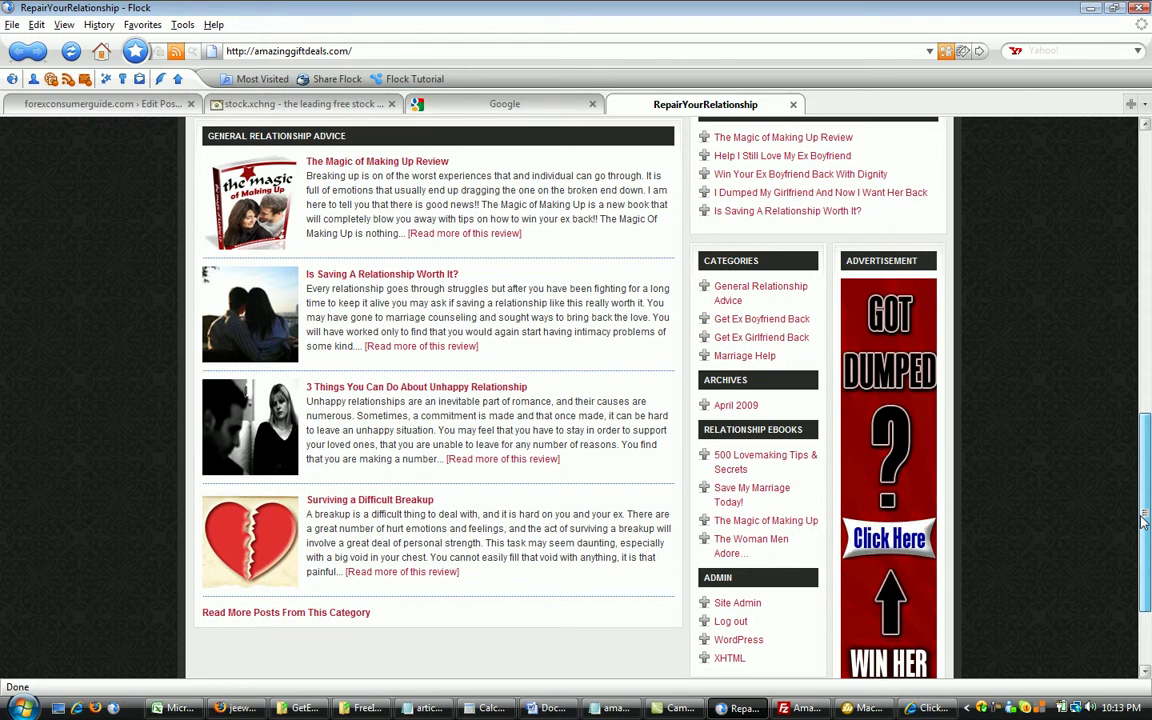
pyautogui.moveTo(1145, 520); pyautogui.dragTo(1148, 410)
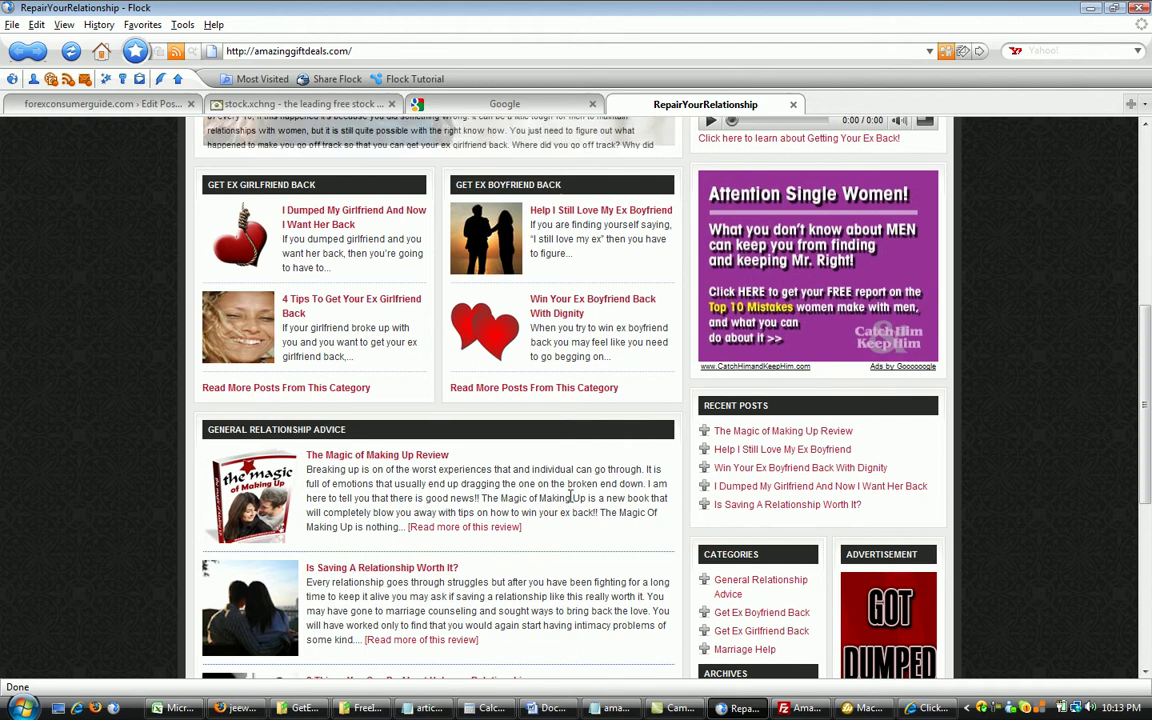
pyautogui.scroll(-2, 470, 445)
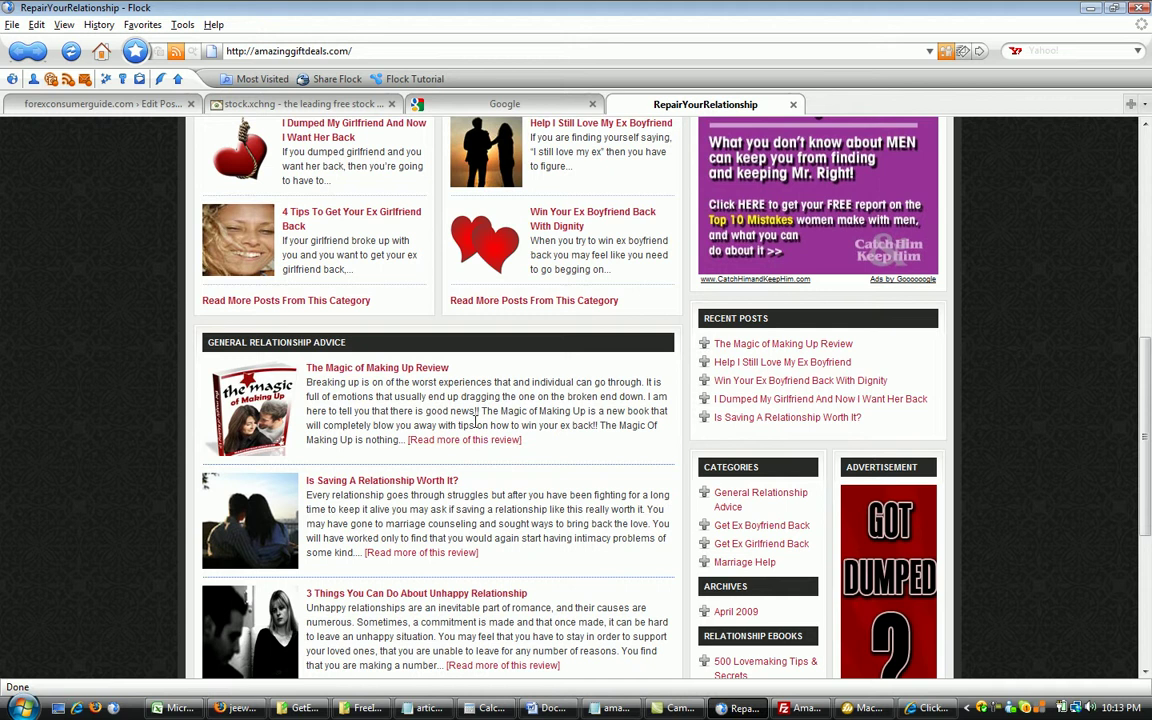
pyautogui.moveTo(1147, 362); pyautogui.dragTo(1147, 197)
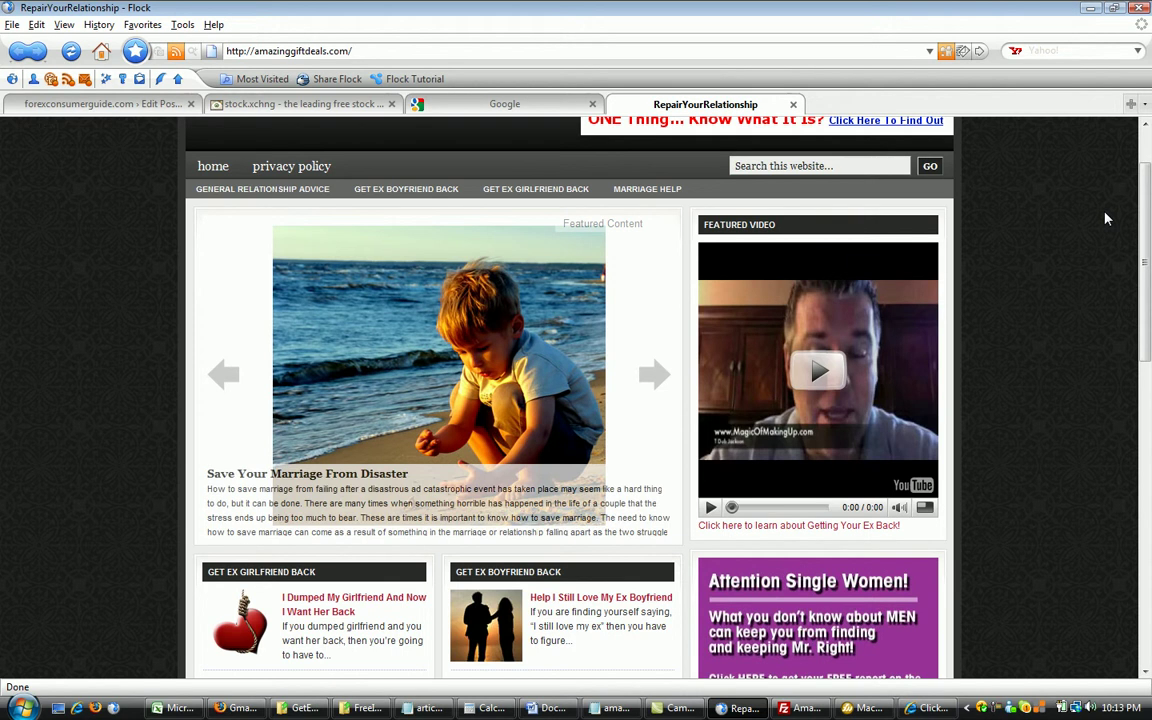
pyautogui.click(471, 51)
pyautogui.click(471, 52)
pyautogui.write('w')
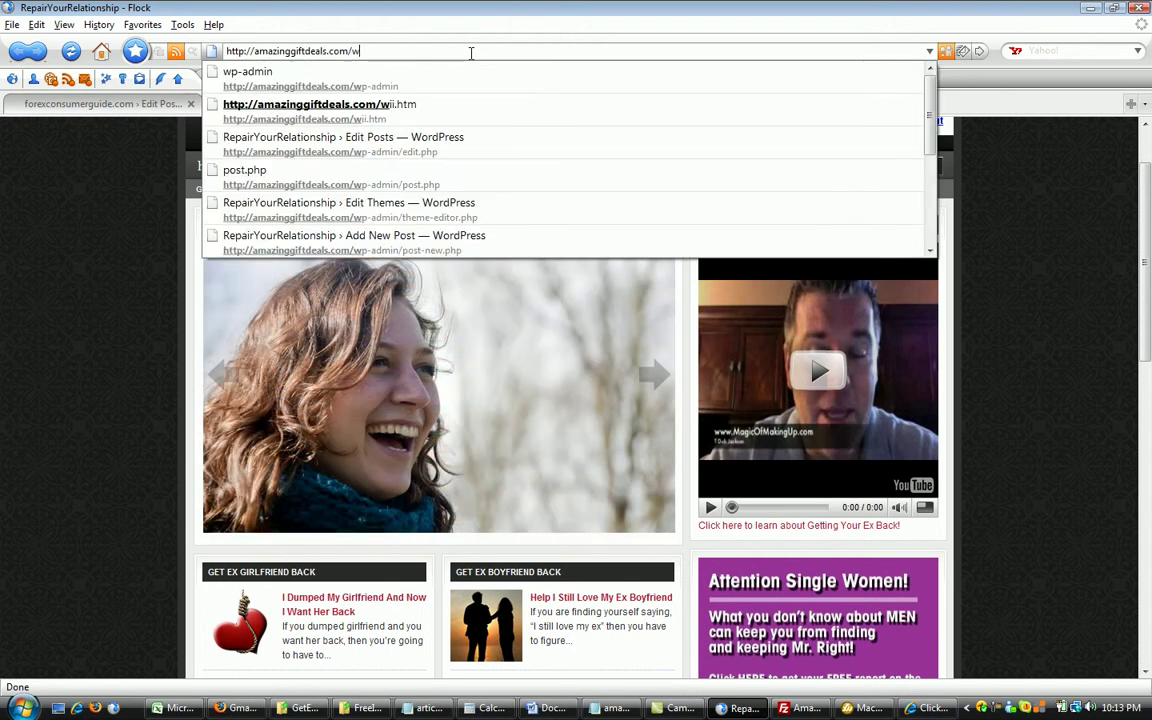
pyautogui.write('p')
pyautogui.write('-admin')
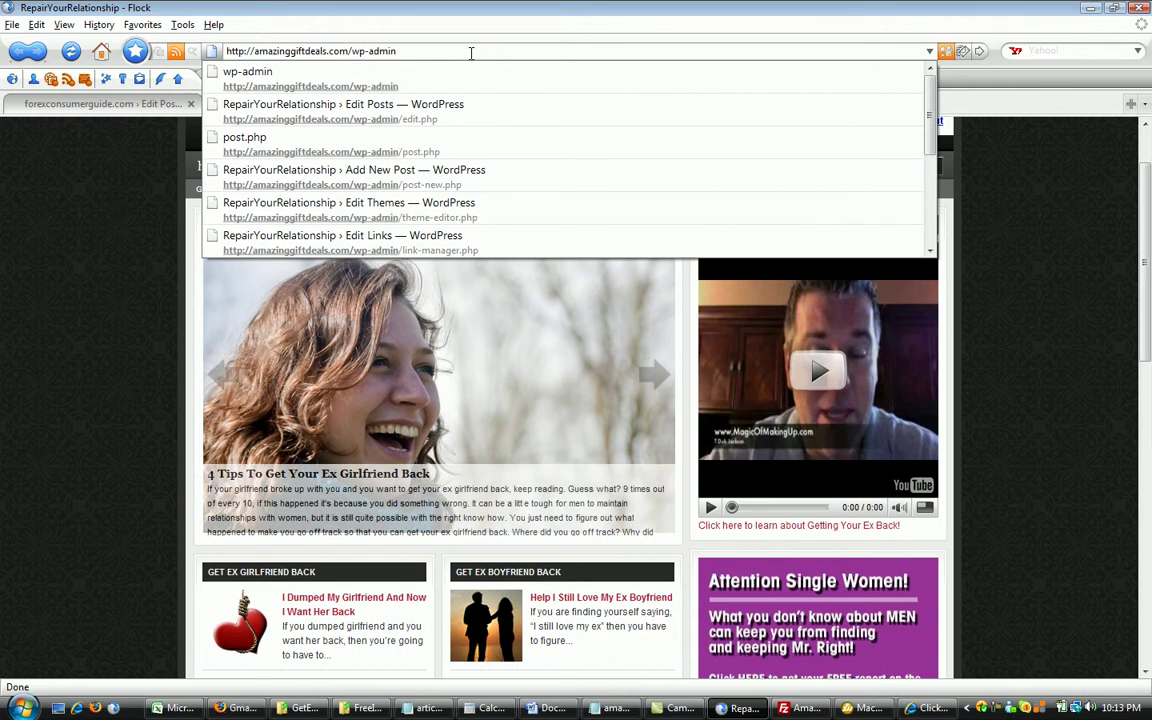
pyautogui.press('Return')
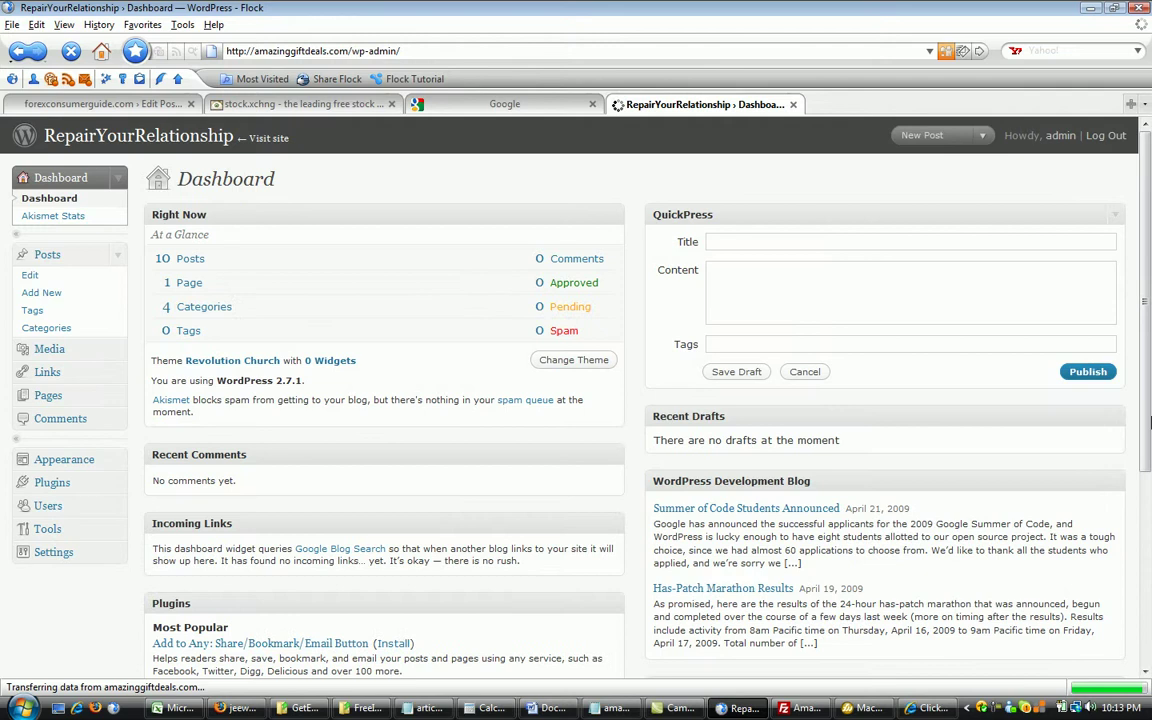
# Step: Go to Settings > Featured Content Gallery in the admin menu
pyautogui.moveTo(1148, 335); pyautogui.dragTo(1148, 514)
pyautogui.click(116, 344)
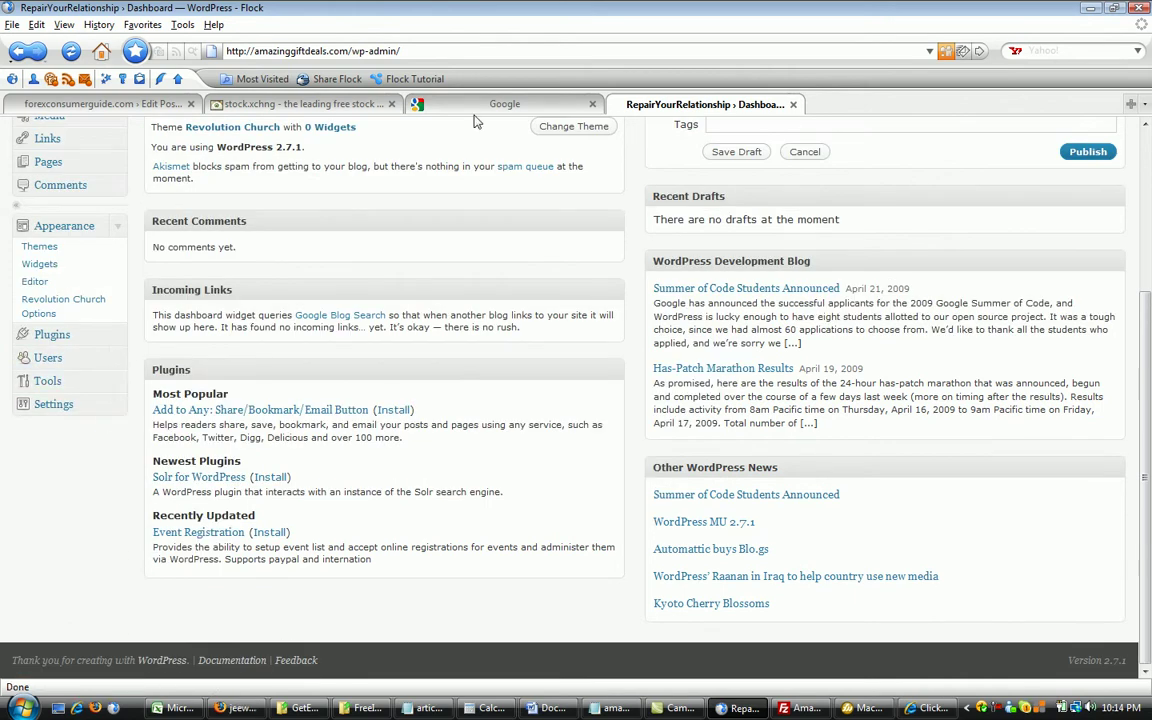
pyautogui.click(118, 410)
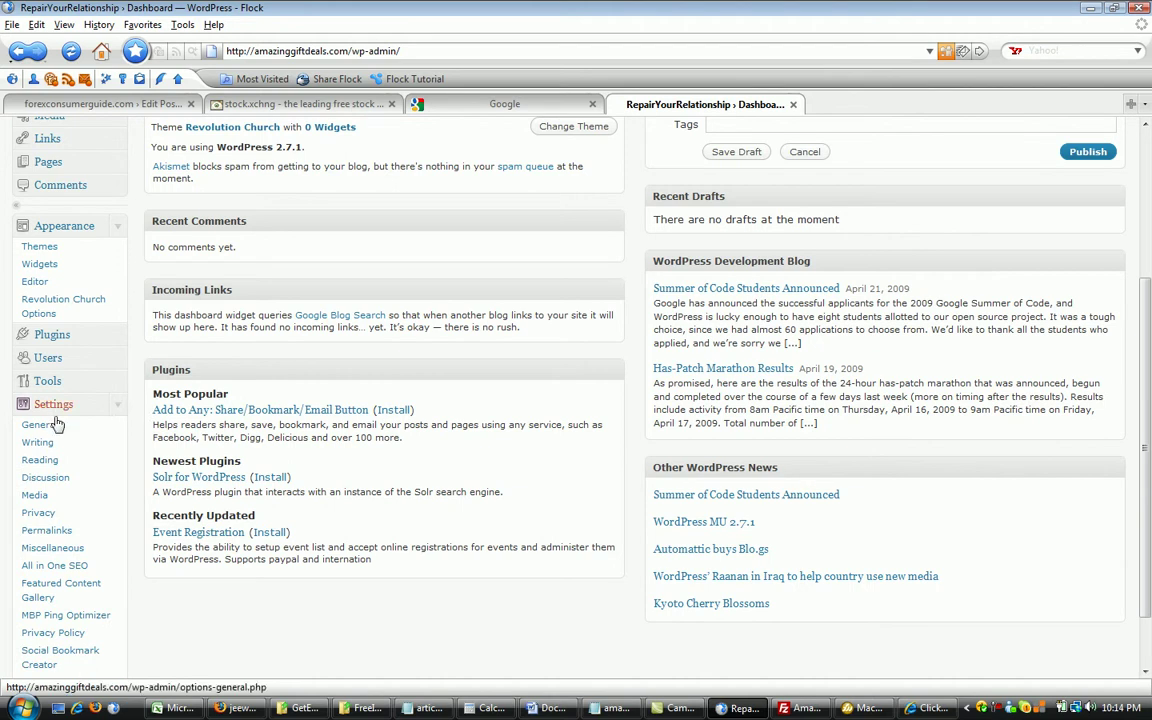
pyautogui.click(44, 591)
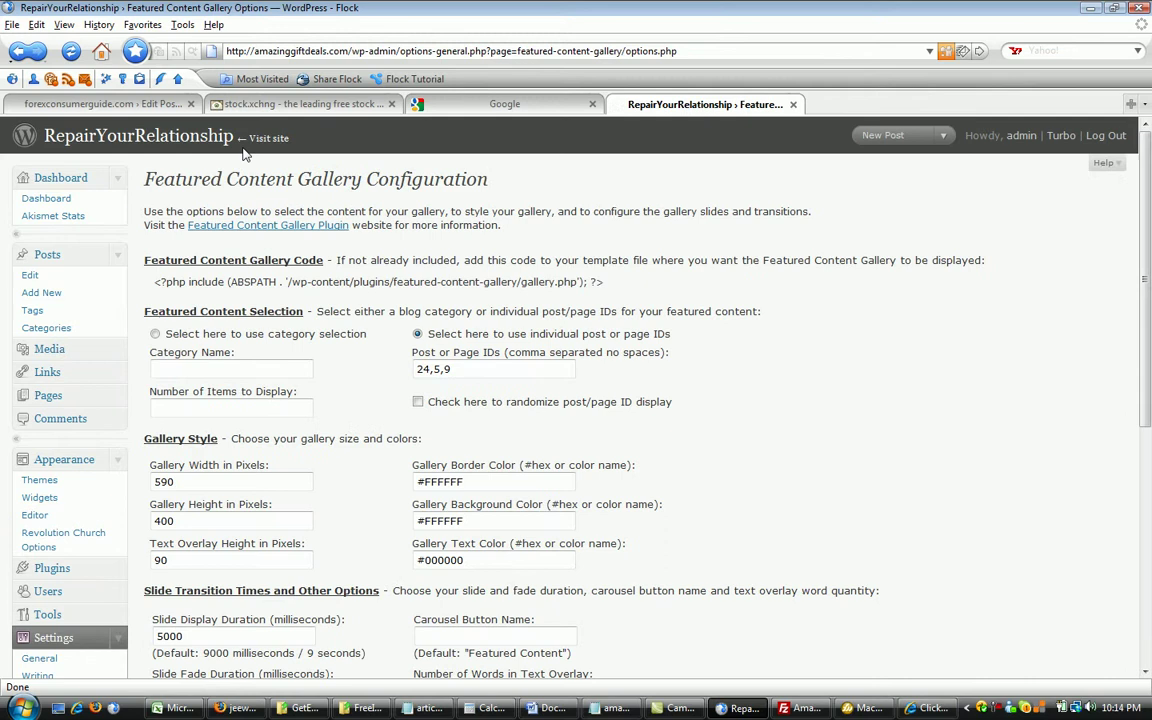
# Step: View the featured slideshow on the live site in a new tab, then return to the gallery settings
pyautogui.rightClick(265, 140)
pyautogui.click(285, 170)
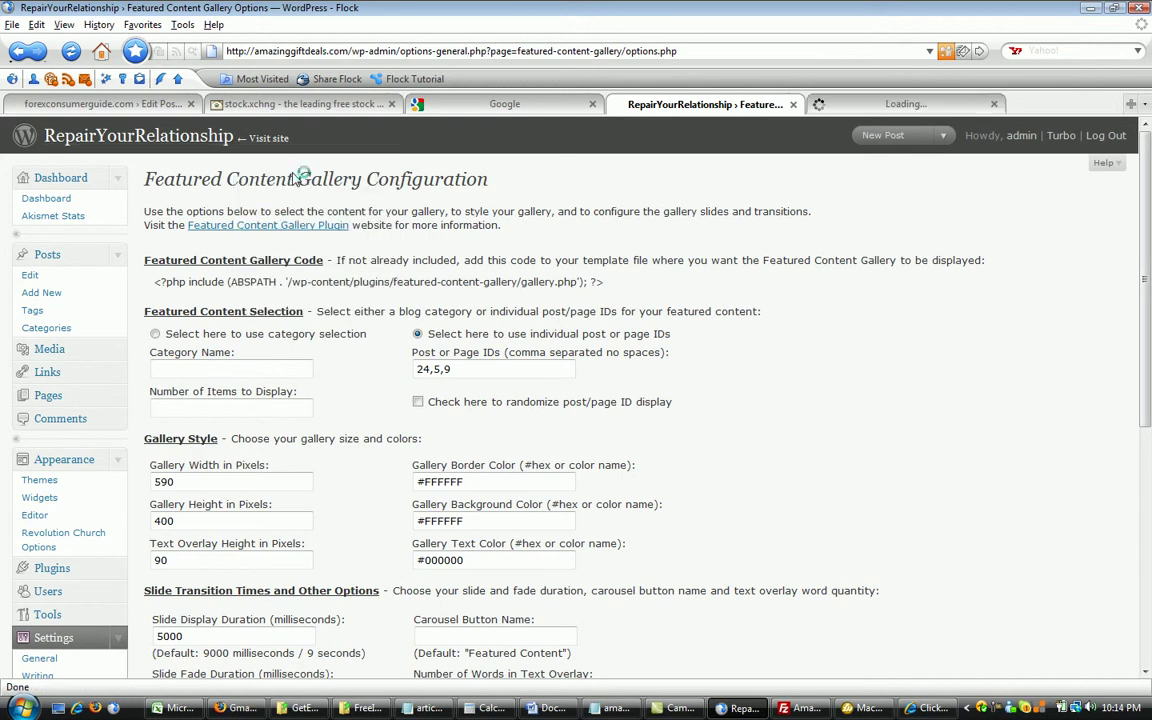
pyautogui.click(926, 105)
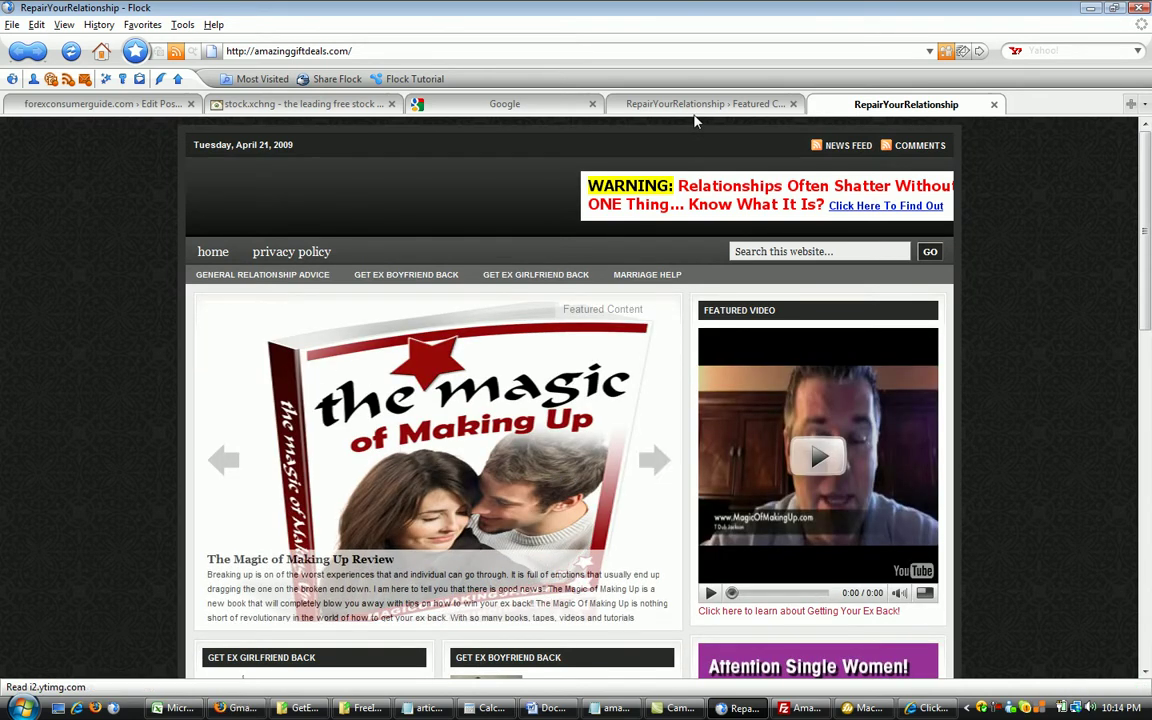
pyautogui.click(697, 104)
pyautogui.scroll(-1, 945, 330)
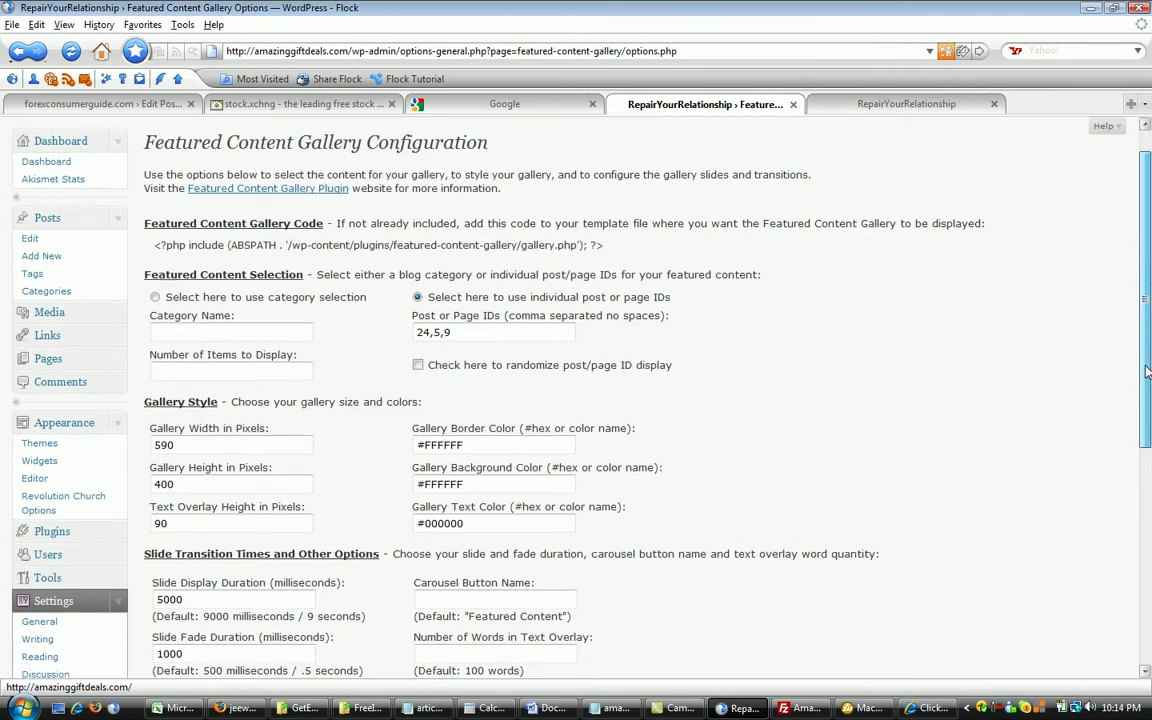
pyautogui.click(172, 331)
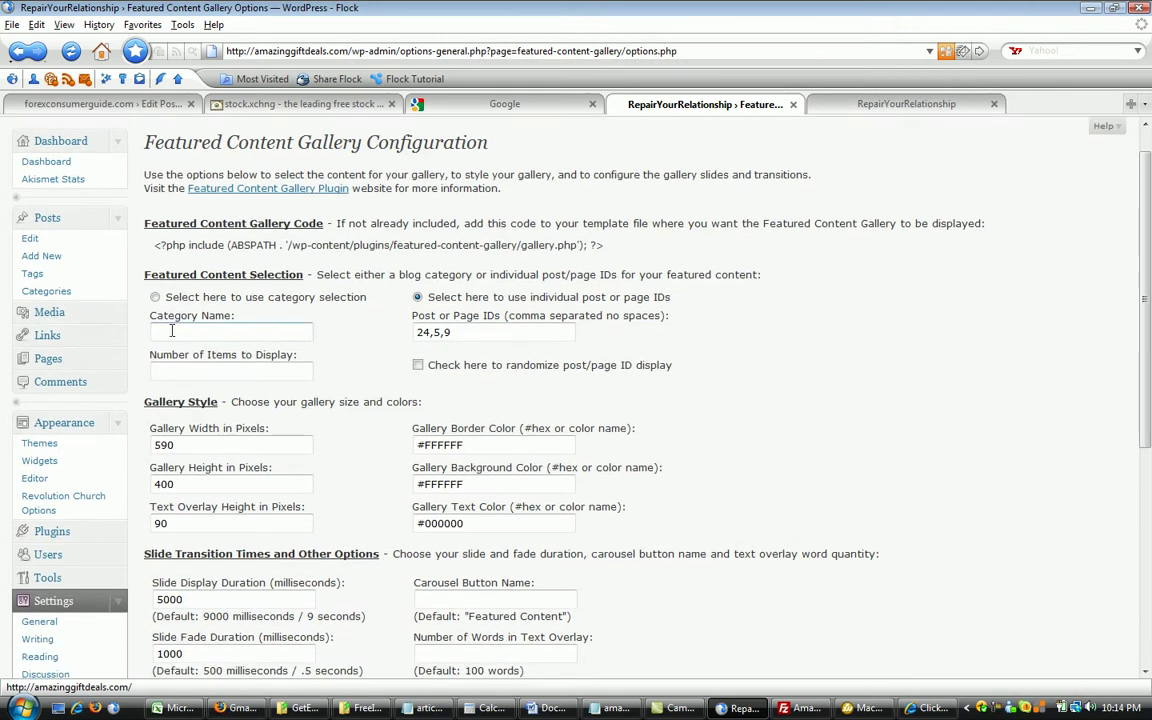
# Step: Open Posts > Edit in a new tab, scroll the posts list, and shrink the browser window
pyautogui.rightClick(33, 246)
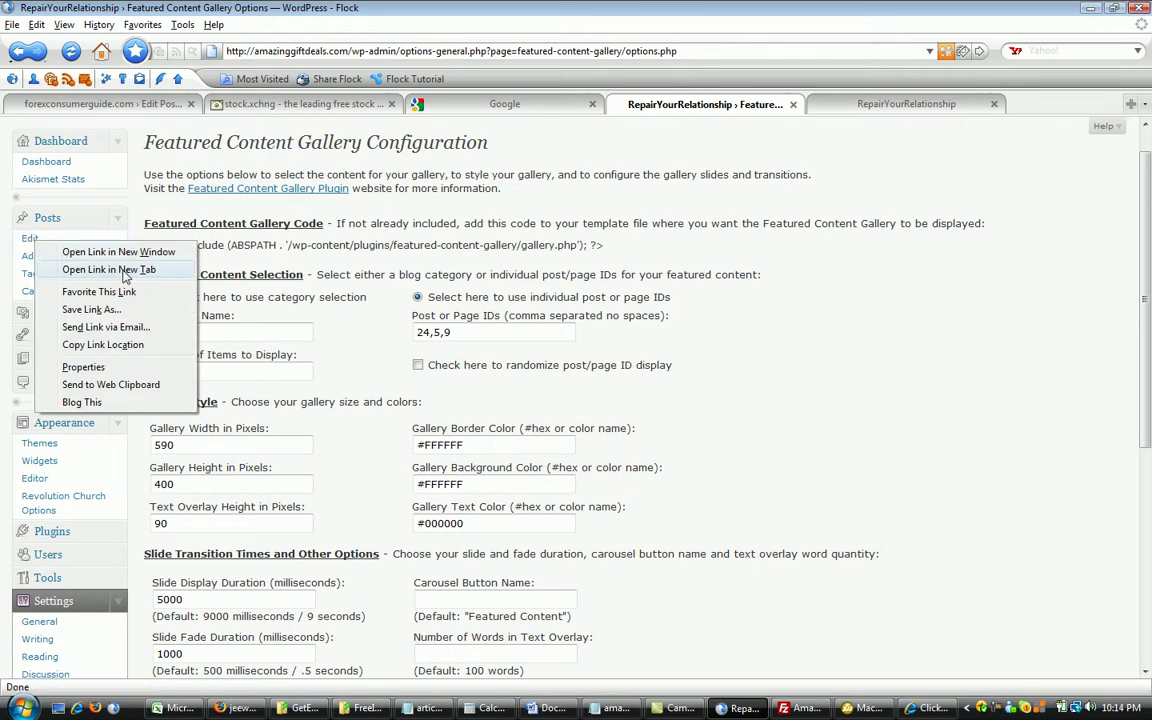
pyautogui.click(110, 270)
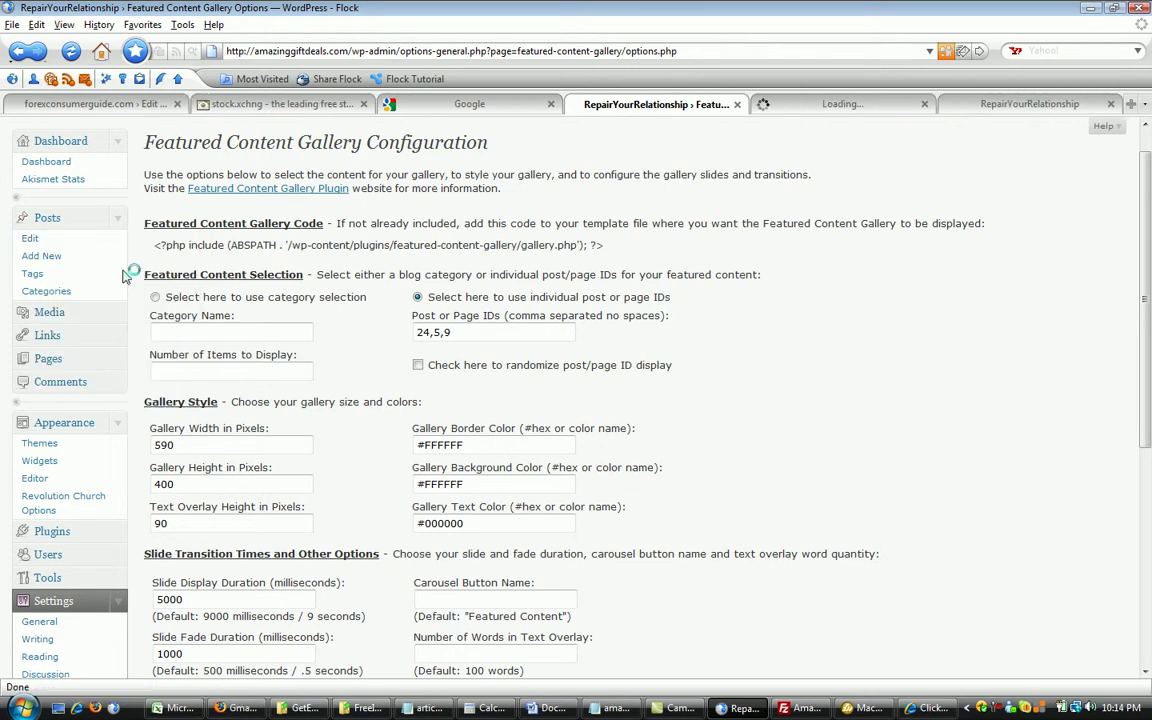
pyautogui.click(838, 106)
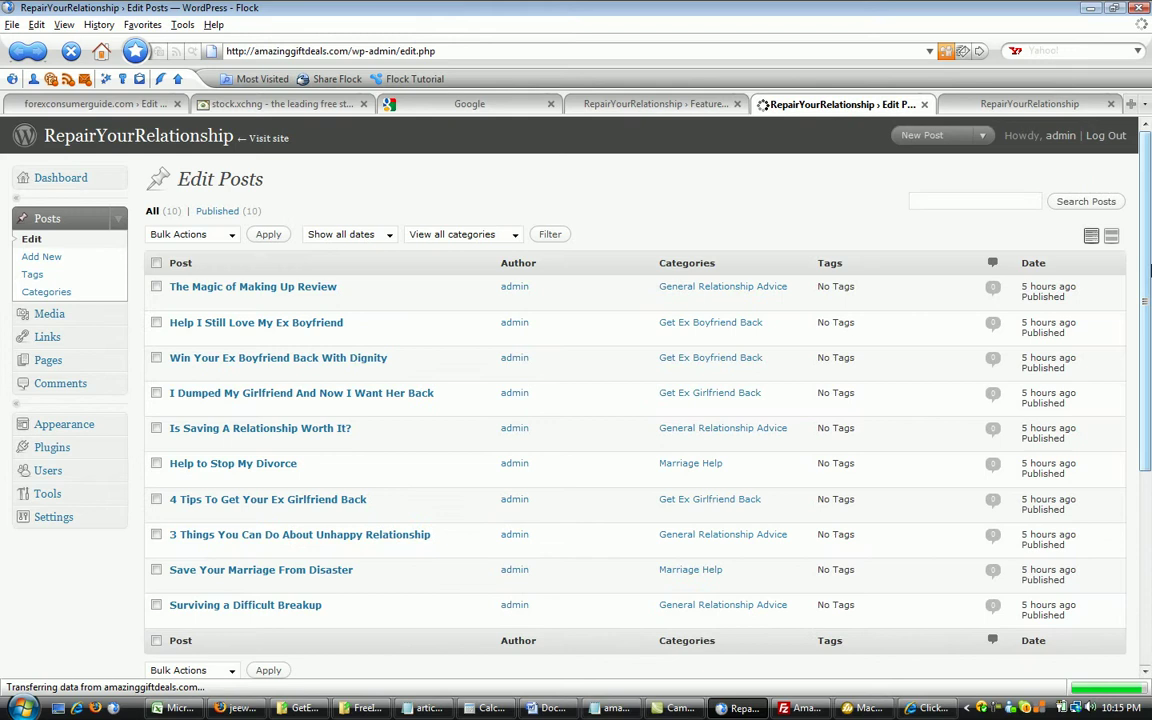
pyautogui.scroll(-3, 800, 286)
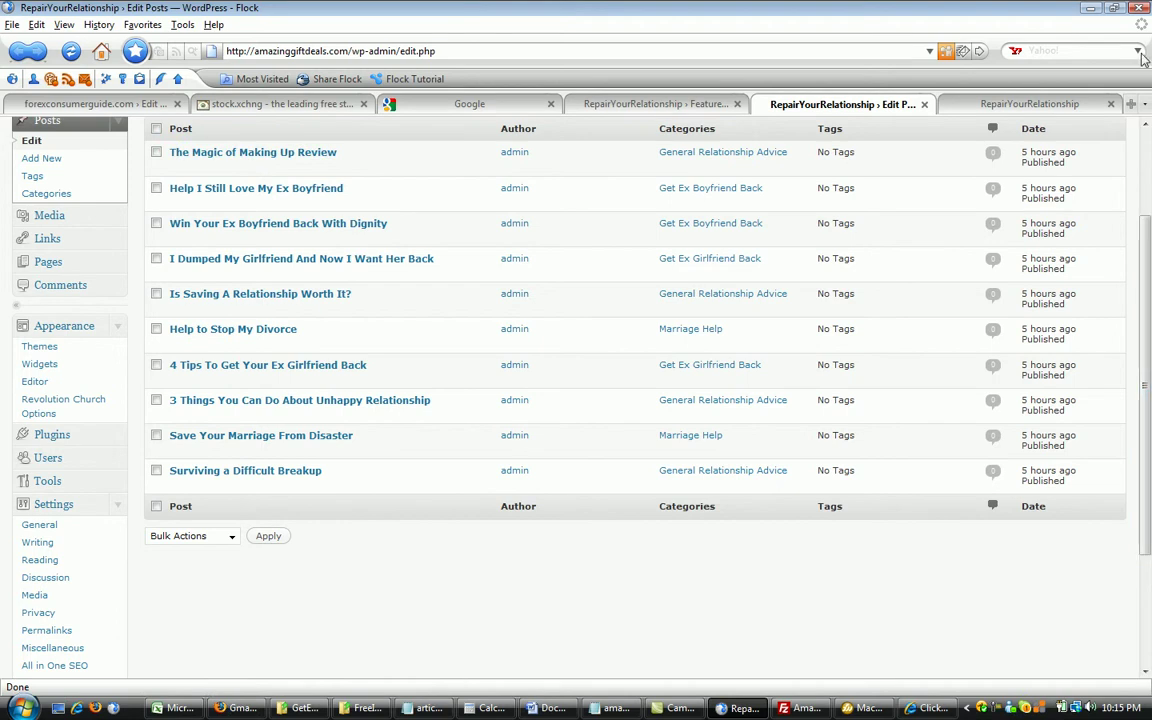
pyautogui.click(1116, 9)
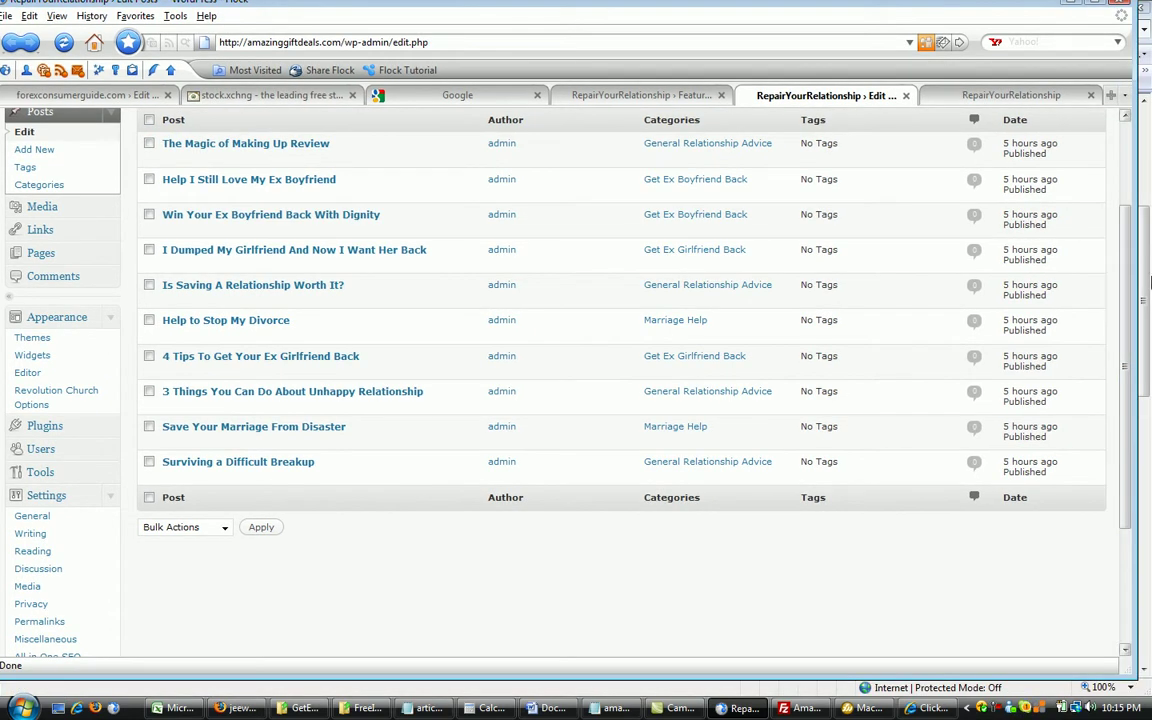
pyautogui.moveTo(1124, 314); pyautogui.dragTo(1115, 528)
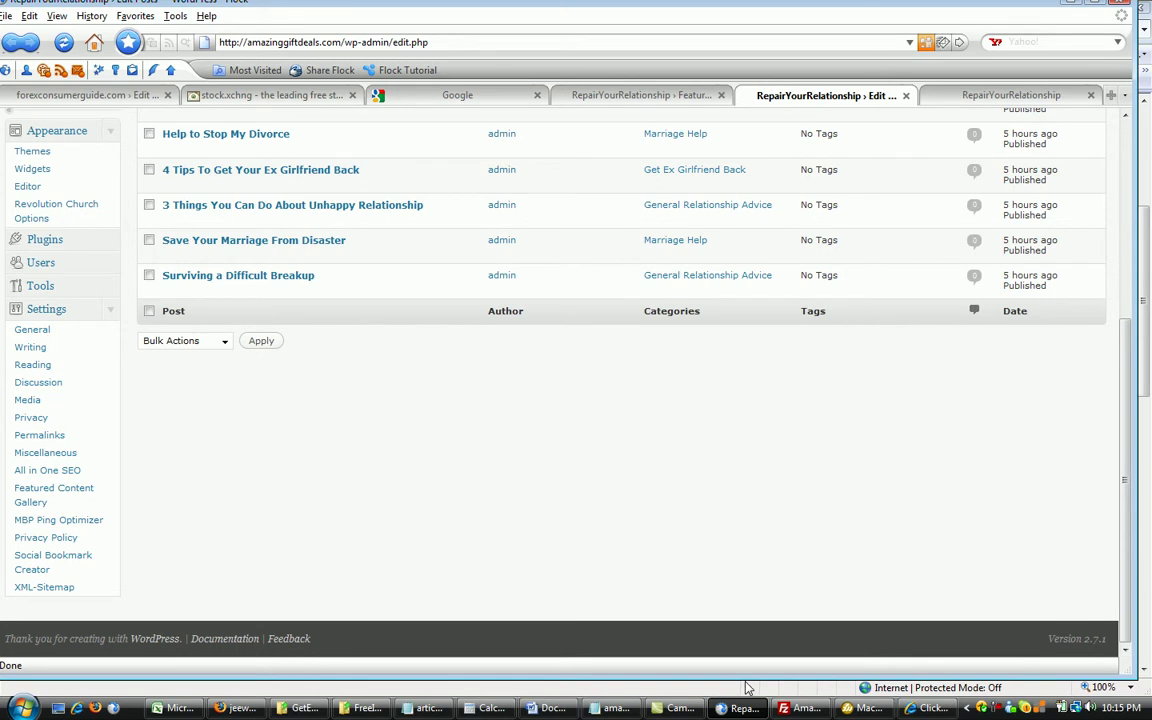
pyautogui.moveTo(745, 679); pyautogui.dragTo(754, 362)
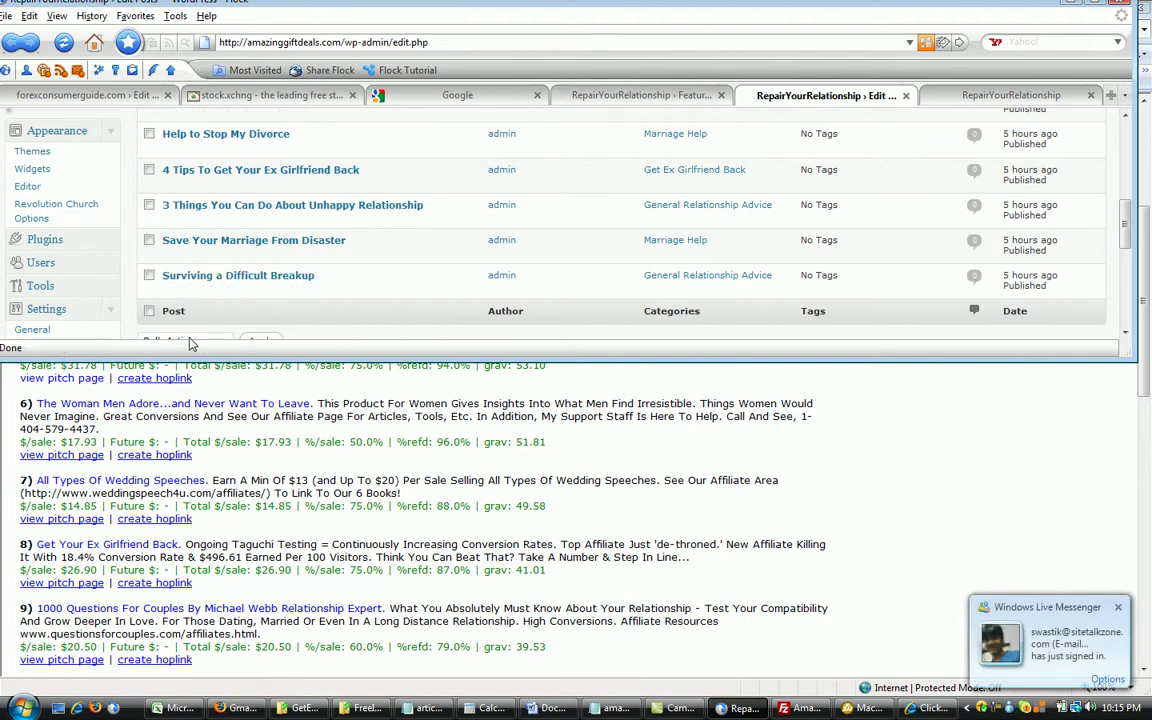
# Step: Return to the Featured Content Gallery Options tab
pyautogui.moveTo(232, 277)
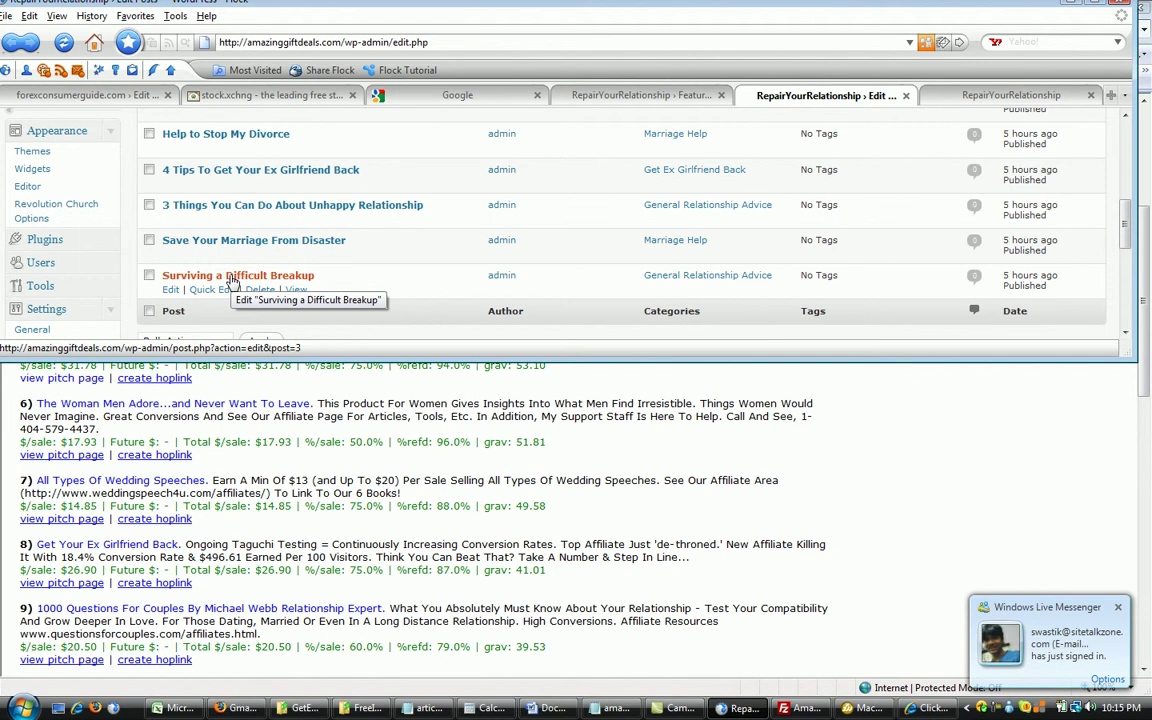
pyautogui.click(628, 97)
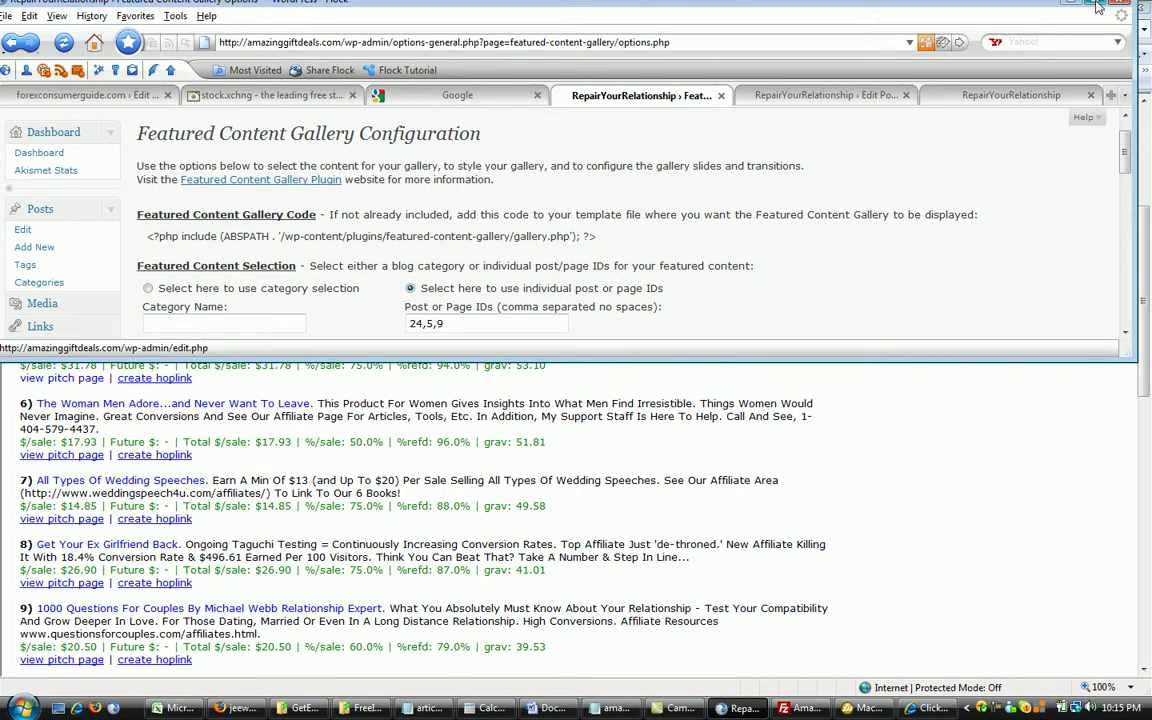
# Step: Maximize the browser and place the caret after 24,5,9 in the Post or Page IDs field
pyautogui.click(1098, 6)
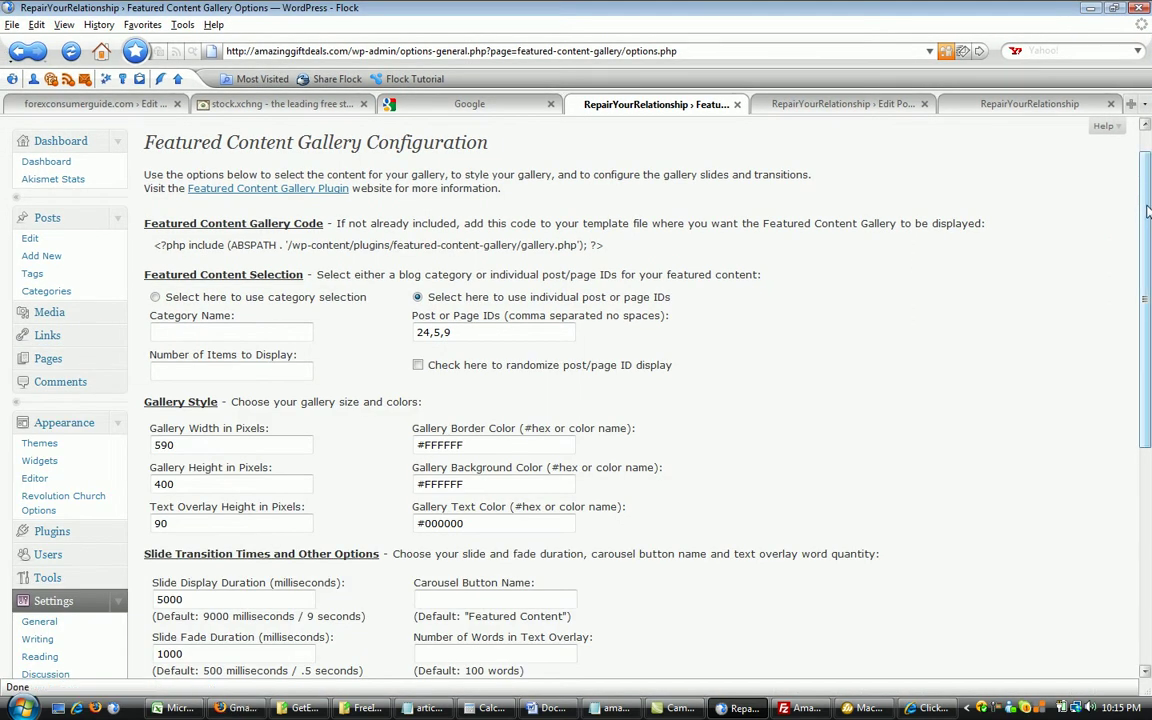
pyautogui.scroll(-1, 1148, 210)
pyautogui.click(470, 285)
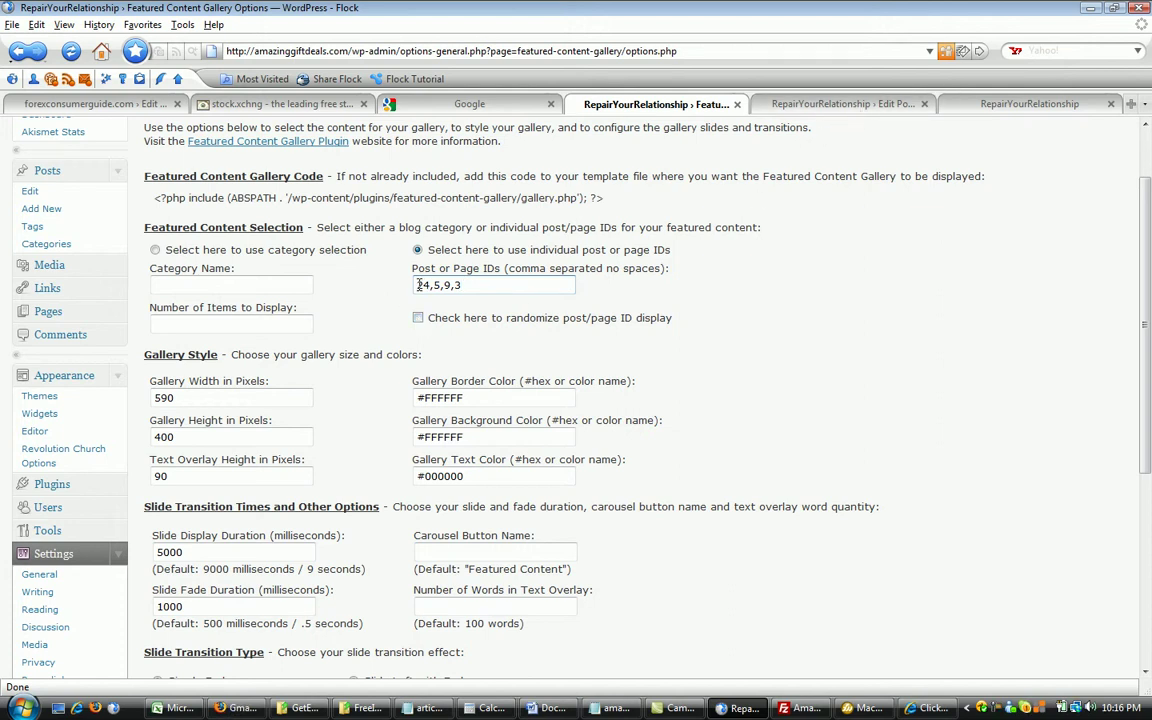
pyautogui.click(845, 104)
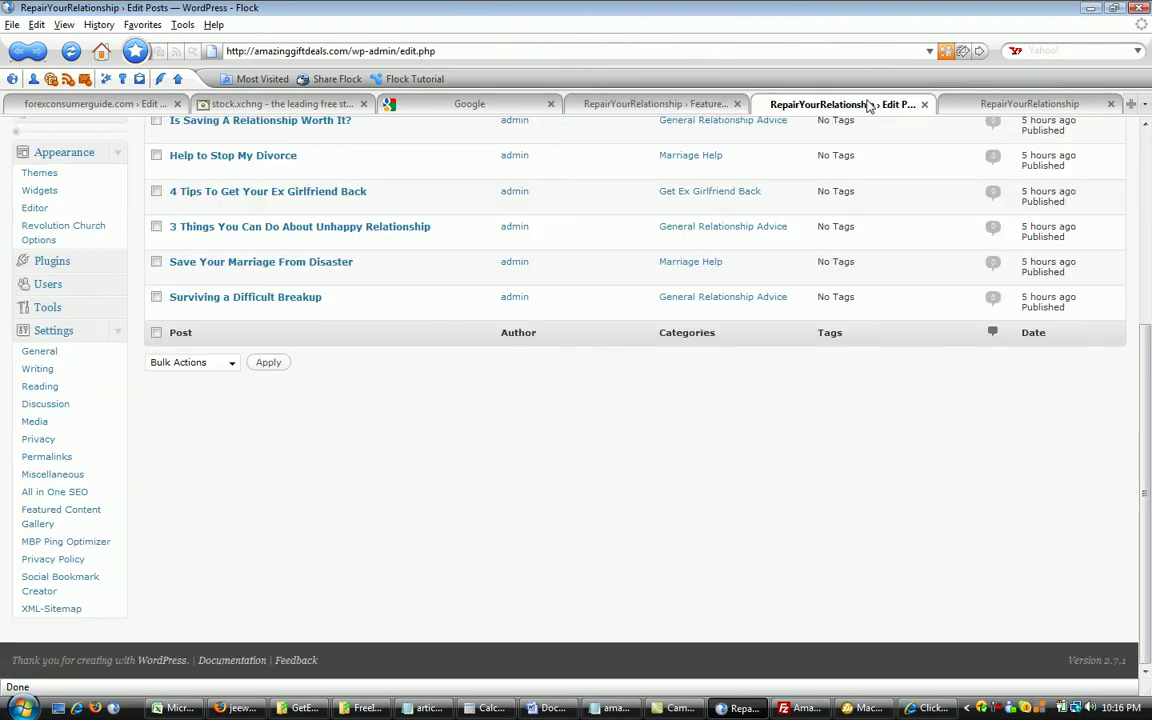
pyautogui.click(986, 105)
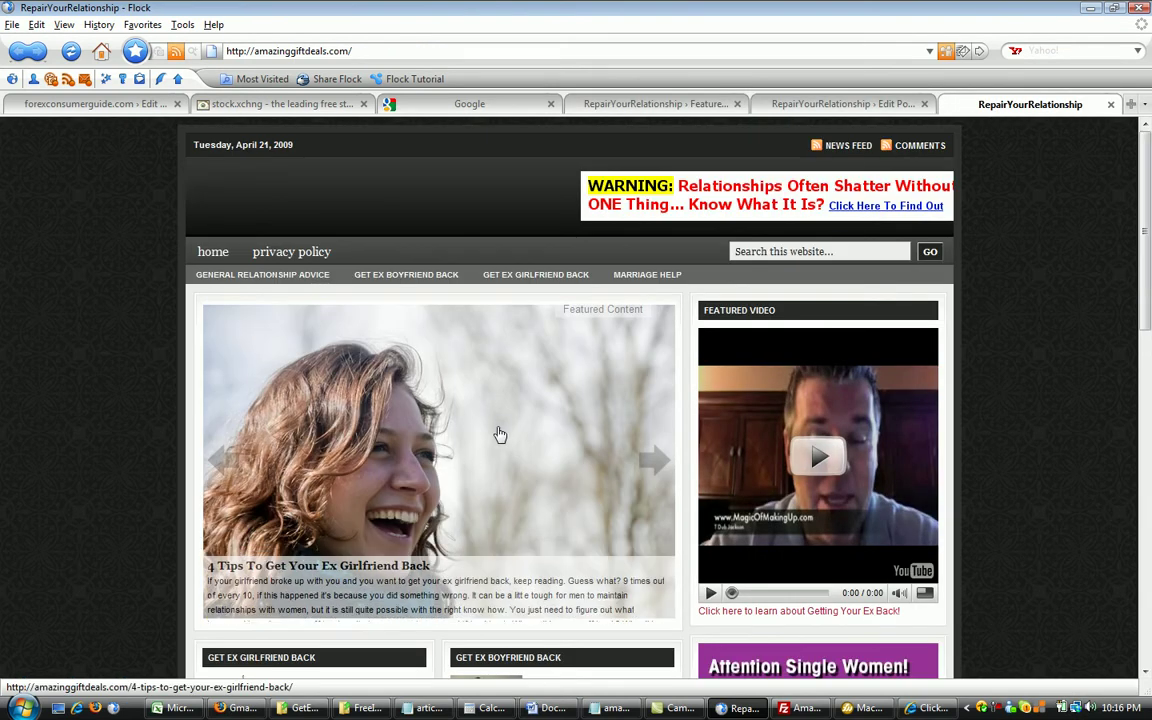
pyautogui.click(651, 462)
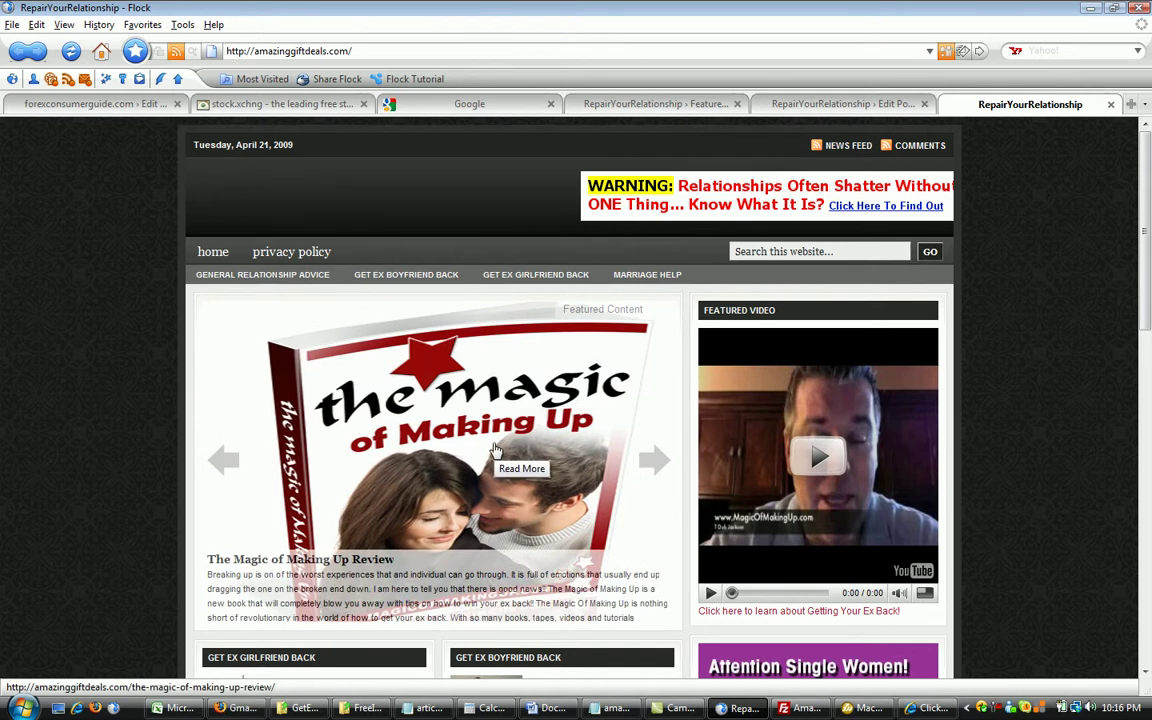
pyautogui.click(843, 104)
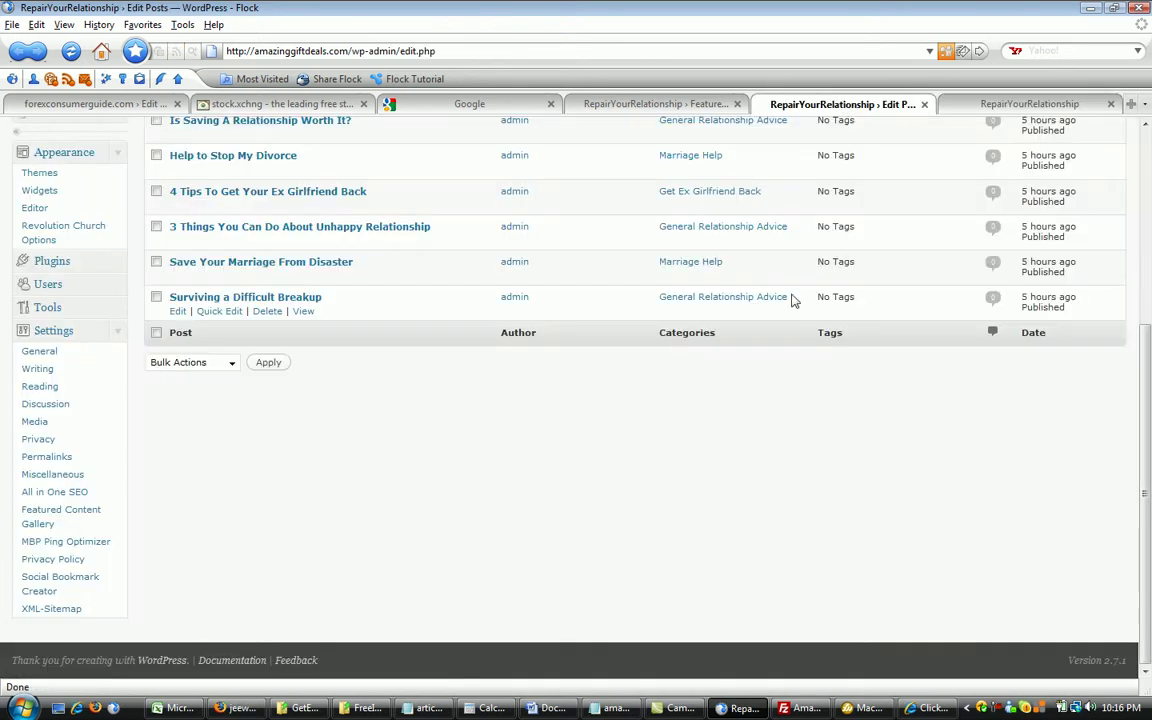
pyautogui.click(689, 104)
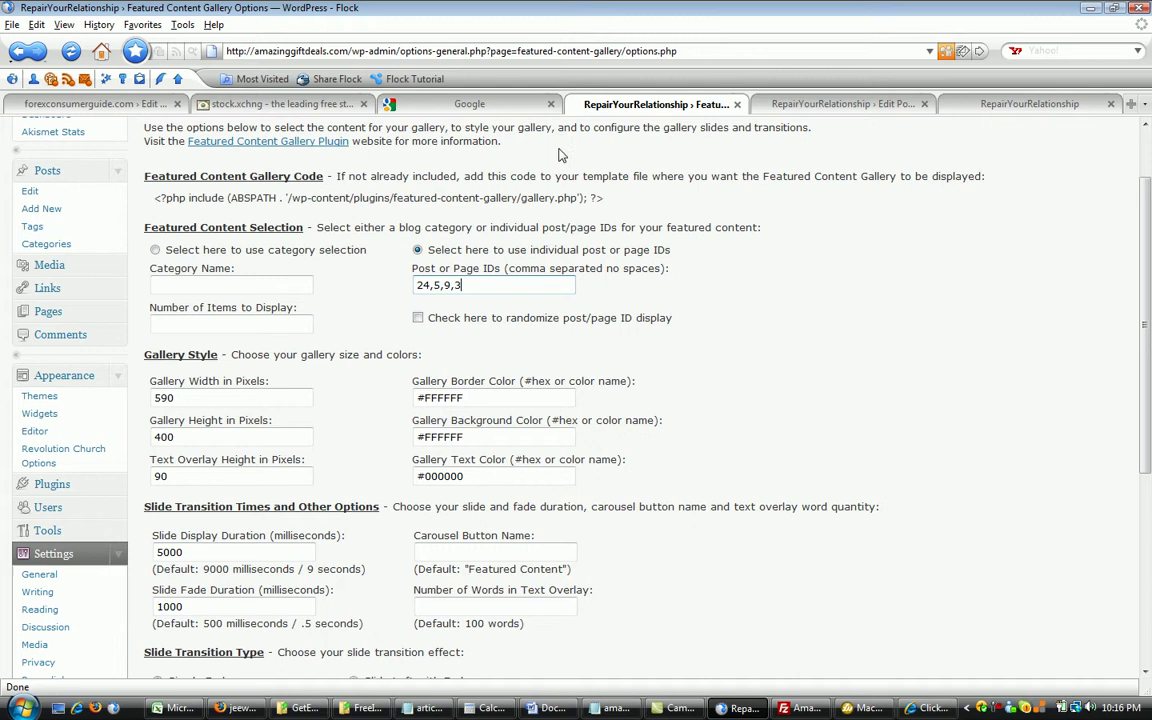
# Step: Trim the gallery post IDs back to 24,5,9 and view Posts > Categories in a new tab
pyautogui.rightClick(56, 250)
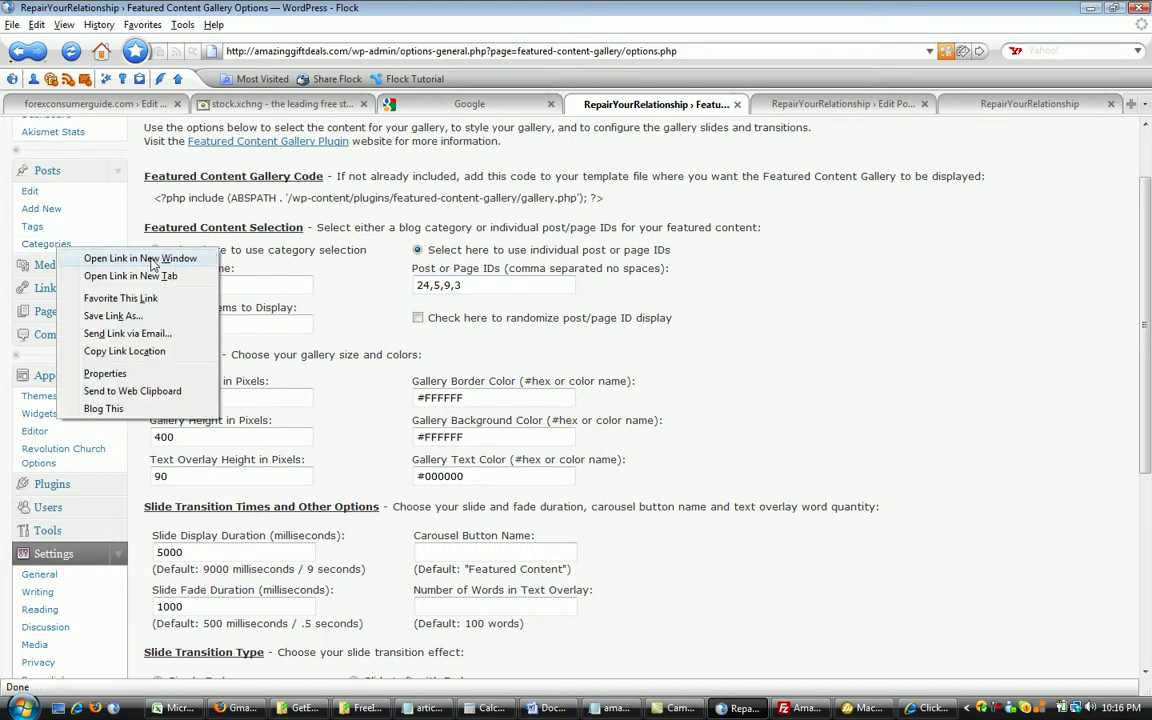
pyautogui.click(143, 277)
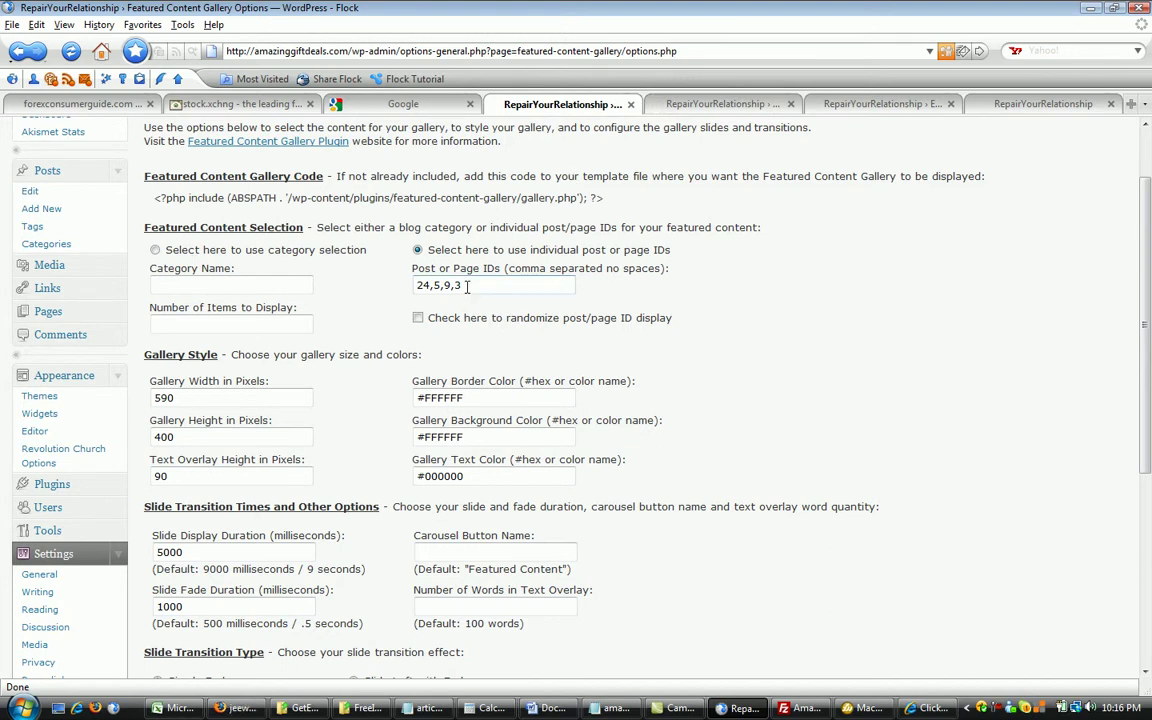
pyautogui.press('BackSpace')
pyautogui.click(676, 284)
pyautogui.click(720, 104)
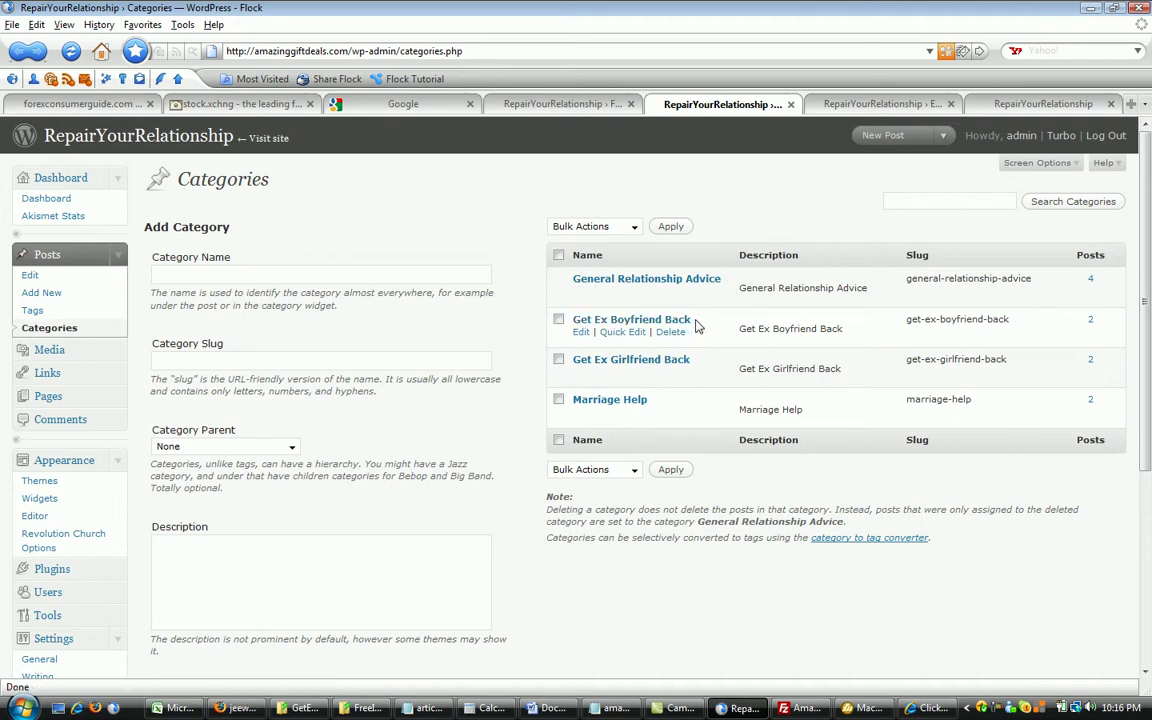
# Step: Select the Marriage Help category name on the Categories page
pyautogui.moveTo(649, 400); pyautogui.dragTo(572, 401)
pyautogui.hotkey('ctrl', 'c')
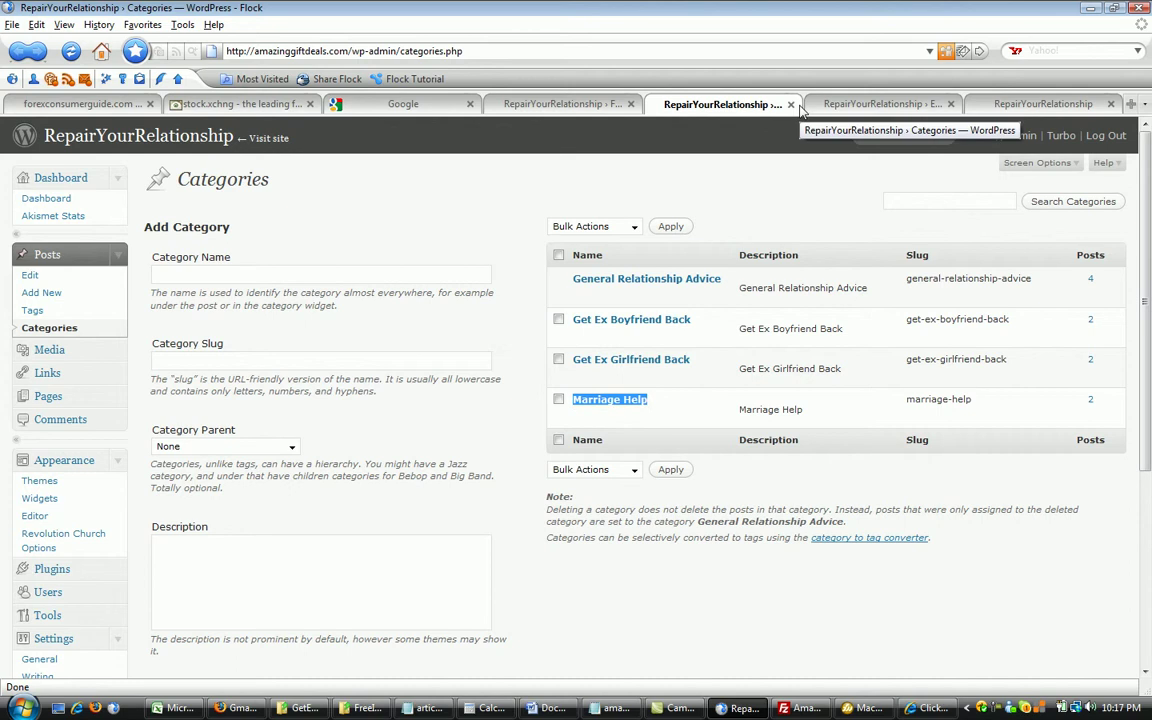
pyautogui.click(556, 104)
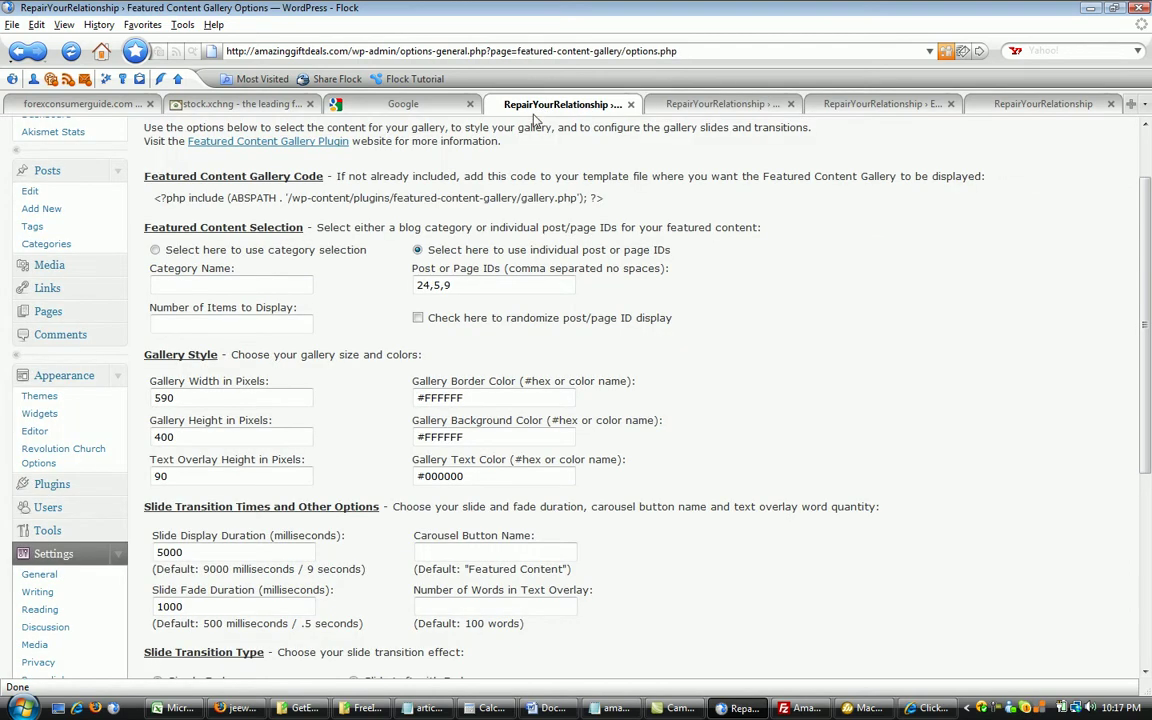
pyautogui.click(156, 250)
pyautogui.click(189, 287)
pyautogui.hotkey('ctrl', 'v')
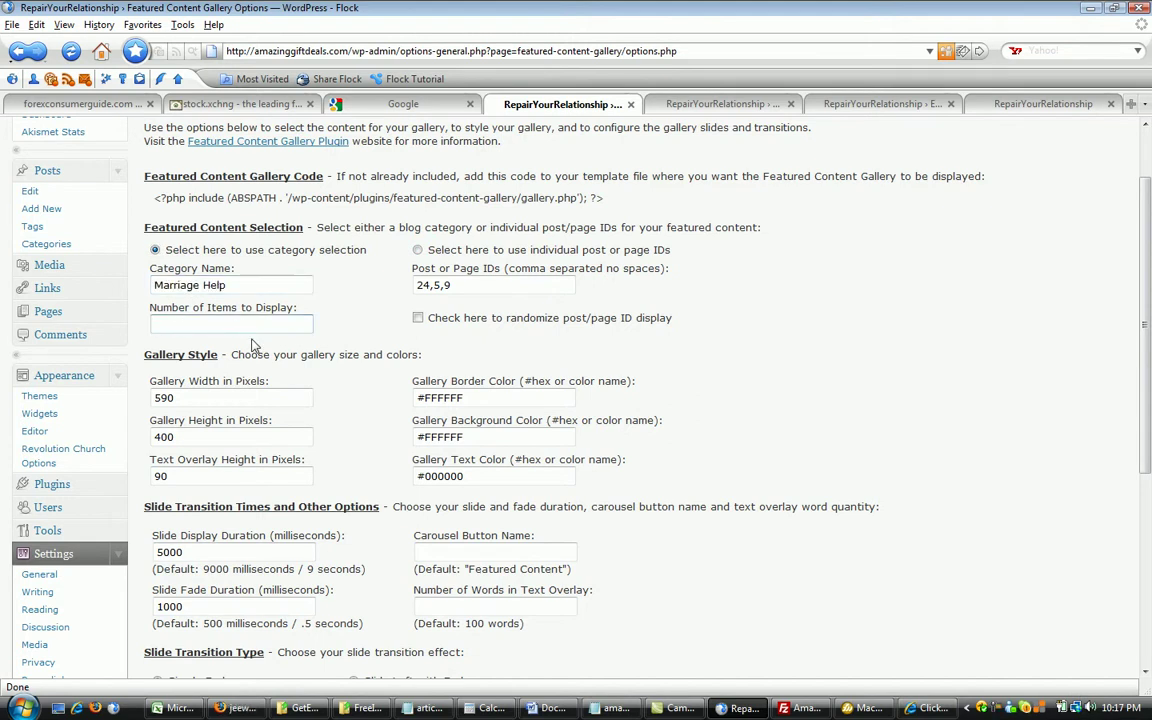
pyautogui.press('Tab')
pyautogui.write('2')
pyautogui.press('BackSpace')
pyautogui.moveTo(239, 287); pyautogui.dragTo(44, 262)
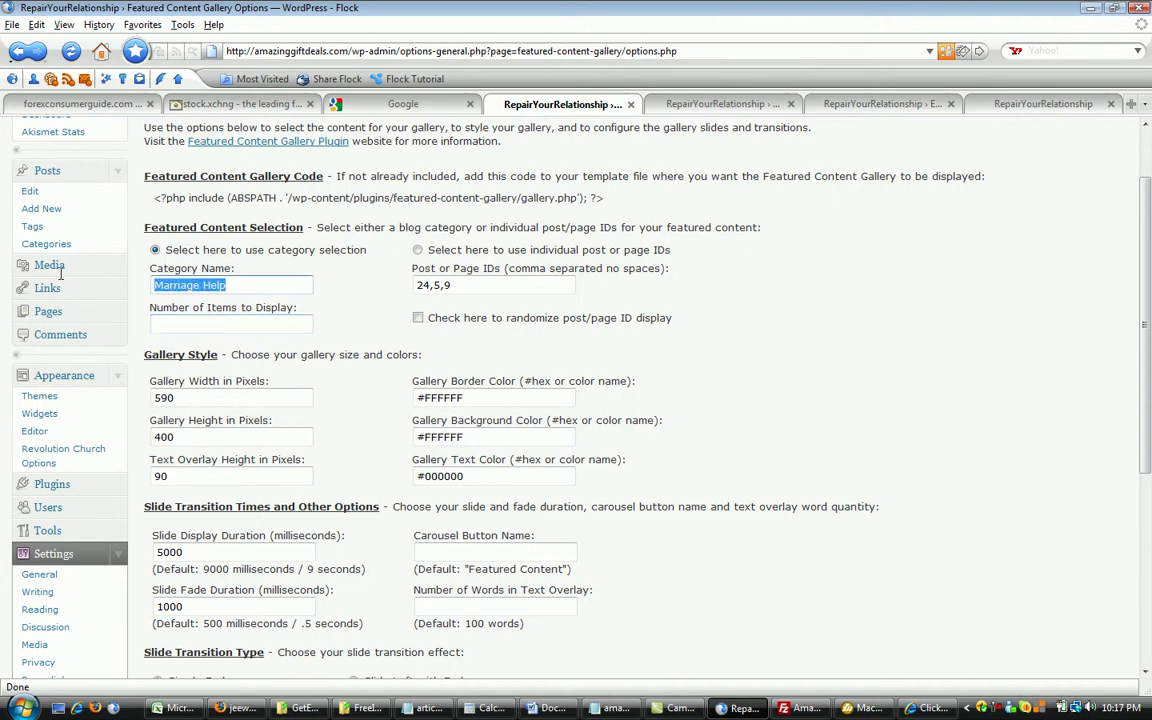
pyautogui.press('BackSpace')
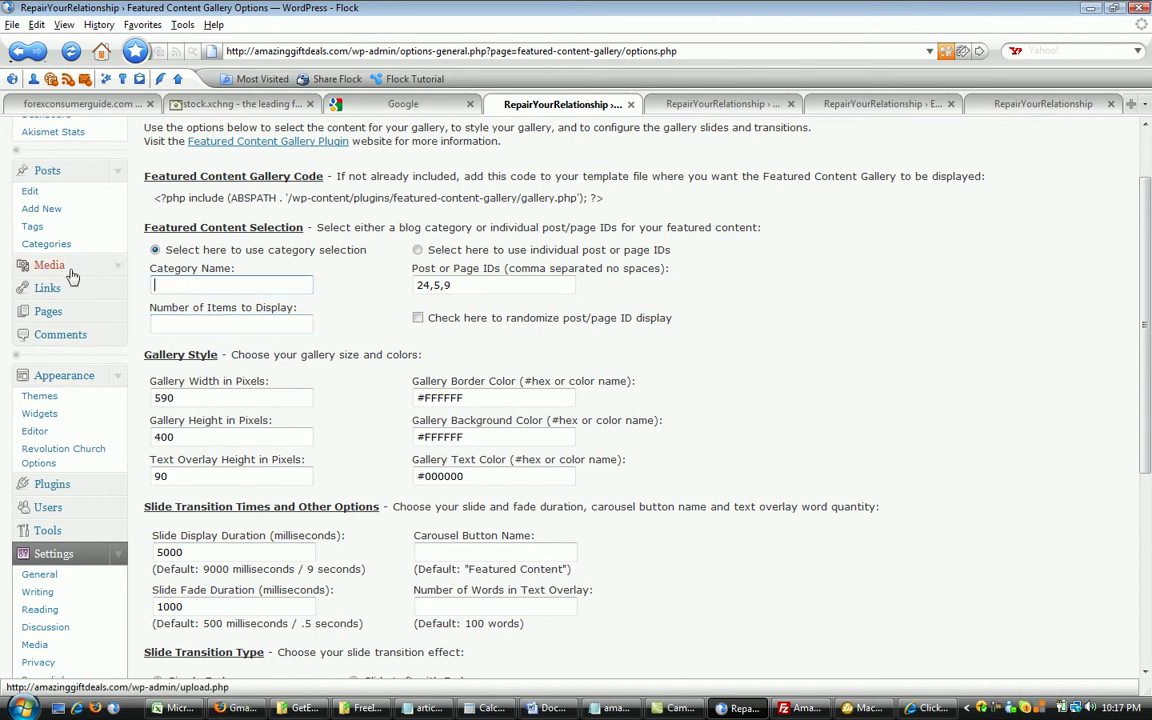
pyautogui.click(418, 251)
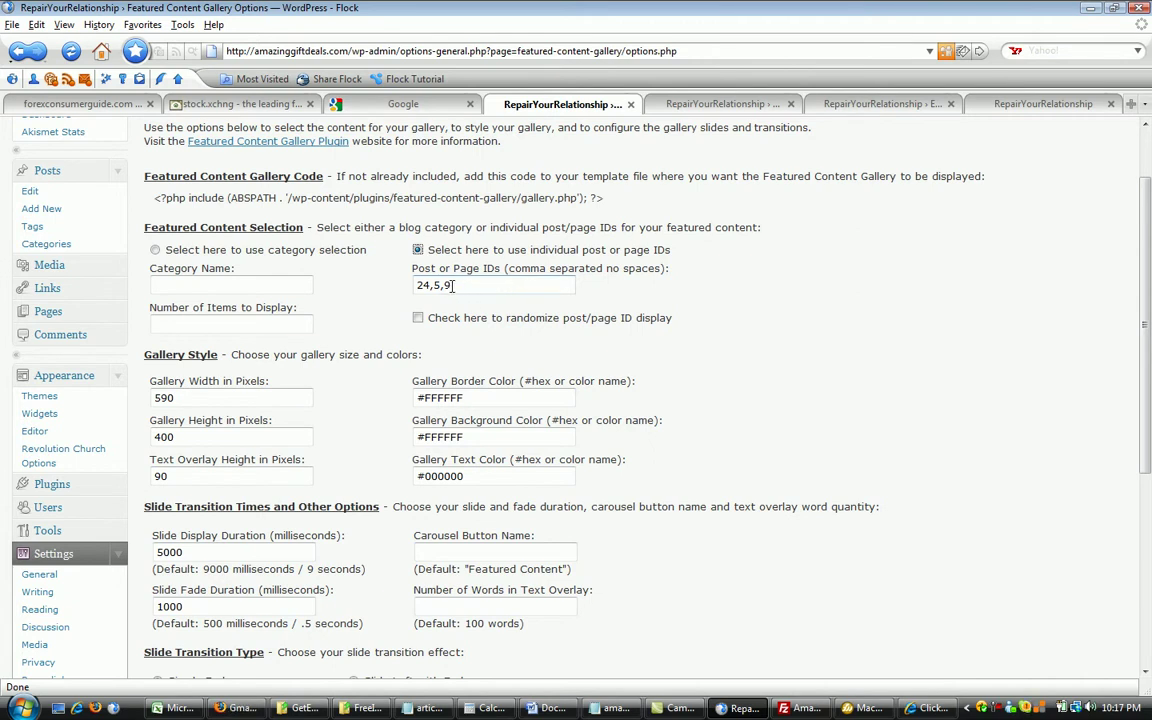
# Step: Switch to the Edit Posts tab, scroll to the top, and restore the window down
pyautogui.click(725, 105)
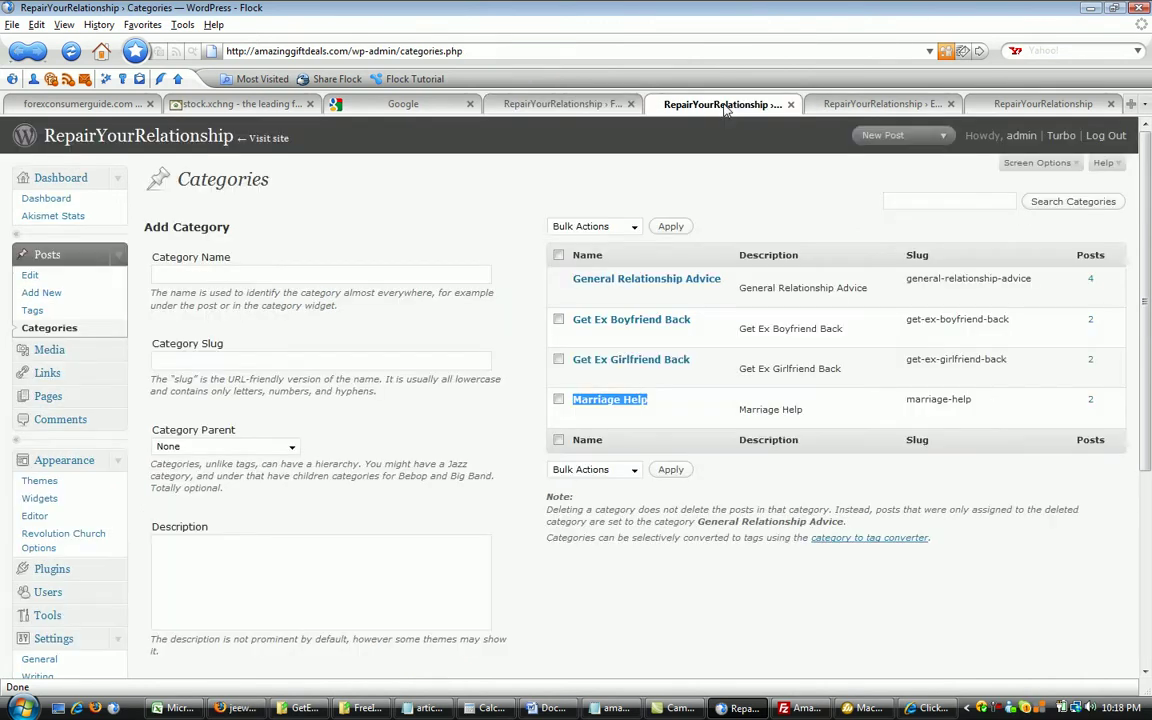
pyautogui.click(866, 105)
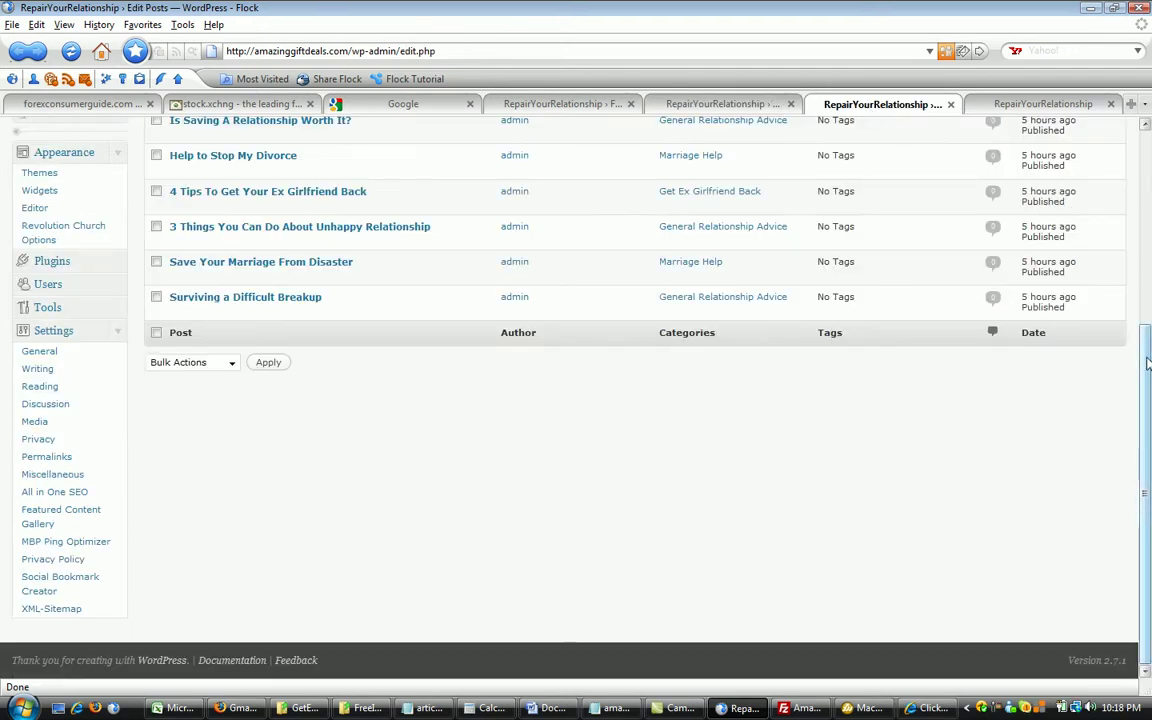
pyautogui.moveTo(1148, 363); pyautogui.dragTo(1149, 237)
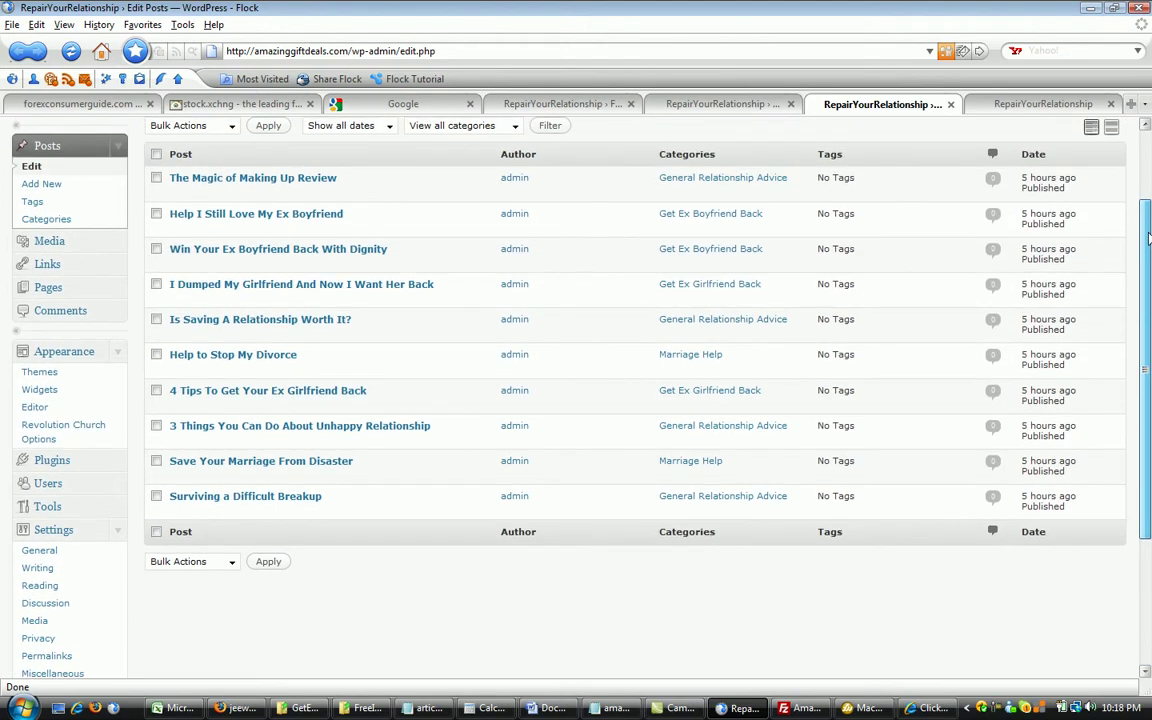
pyautogui.click(1116, 8)
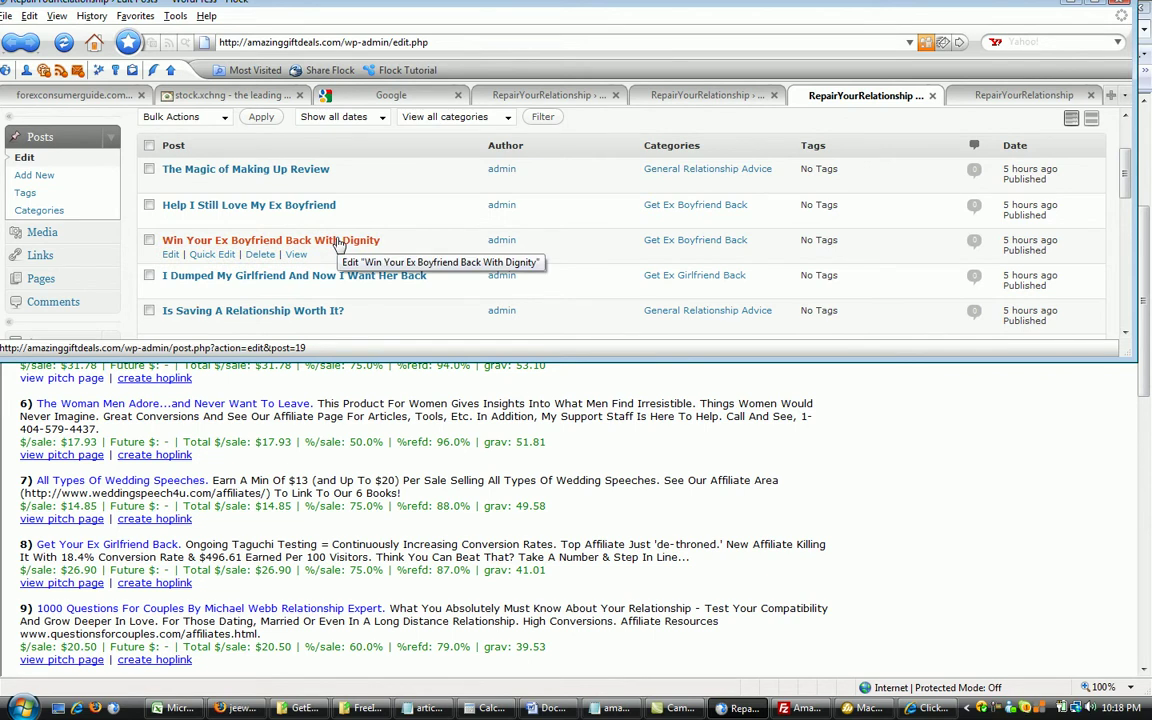
# Step: Find The Magic of Making Up Review in the posts list and open it in the editor
pyautogui.scroll(-2, 1125, 207)
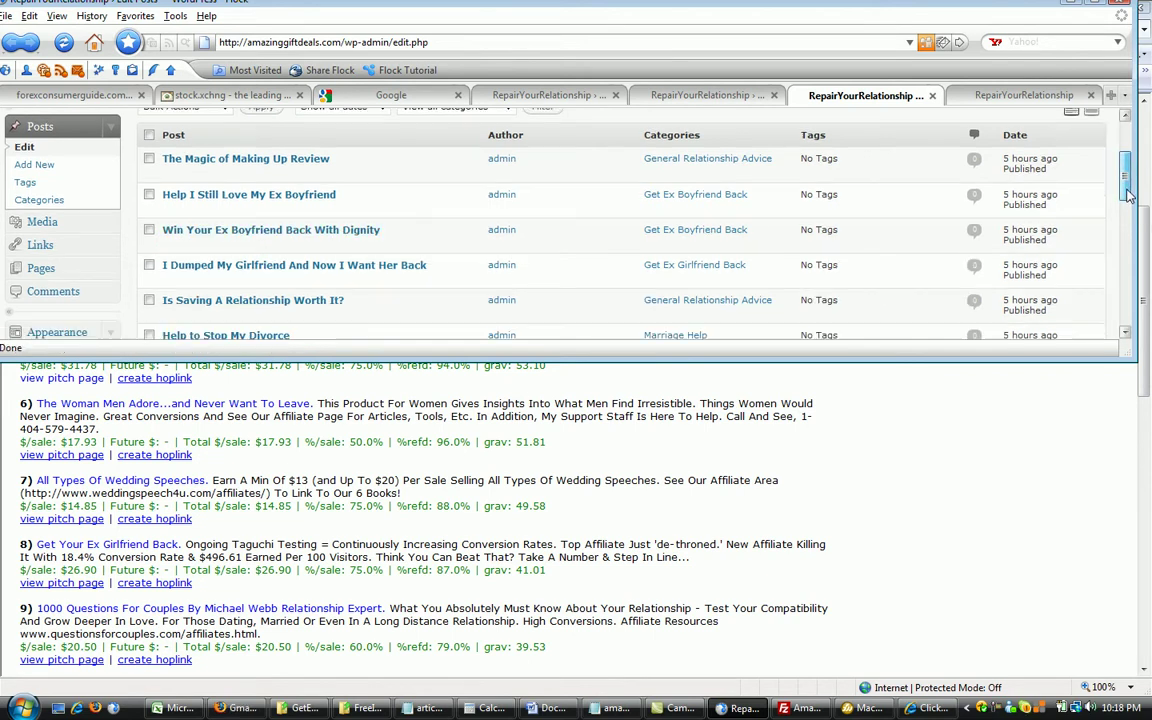
pyautogui.scroll(-3, 1125, 207)
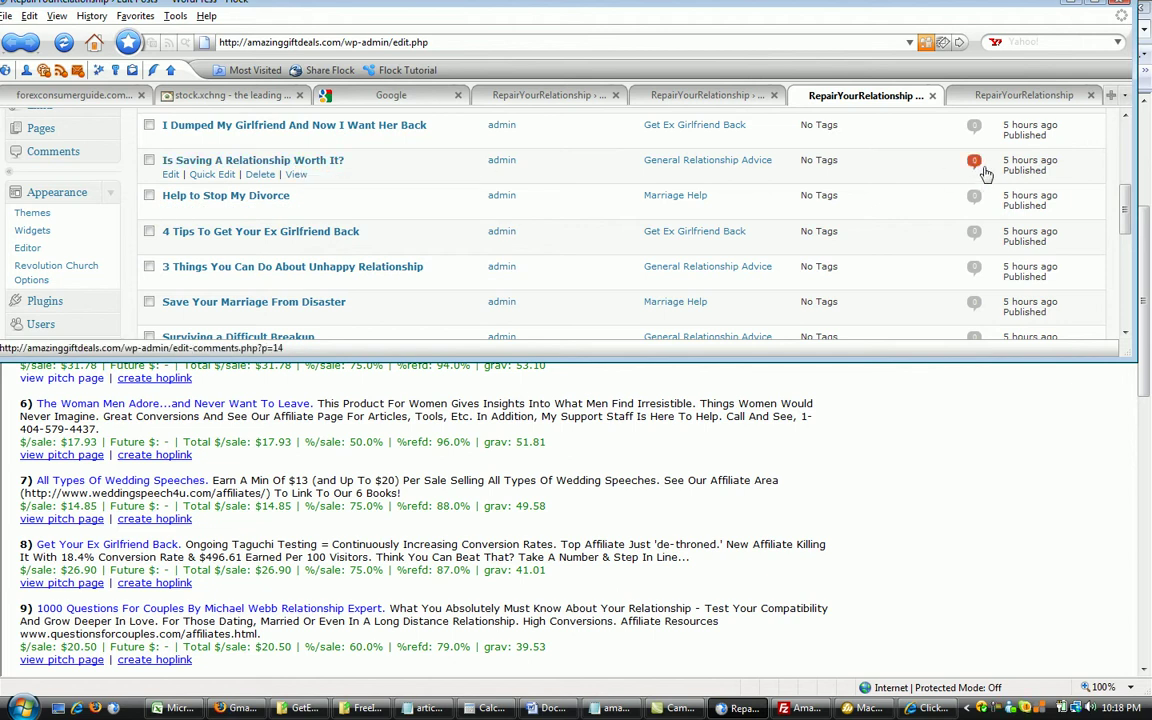
pyautogui.scroll(4, 1018, 190)
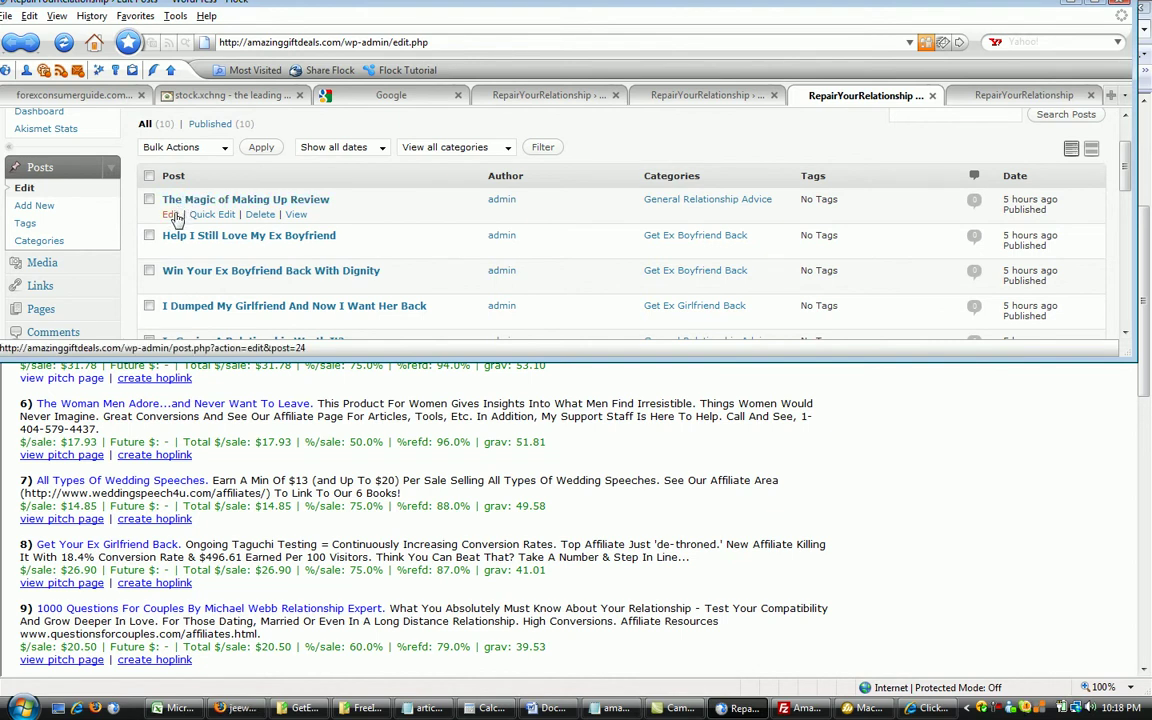
pyautogui.click(176, 215)
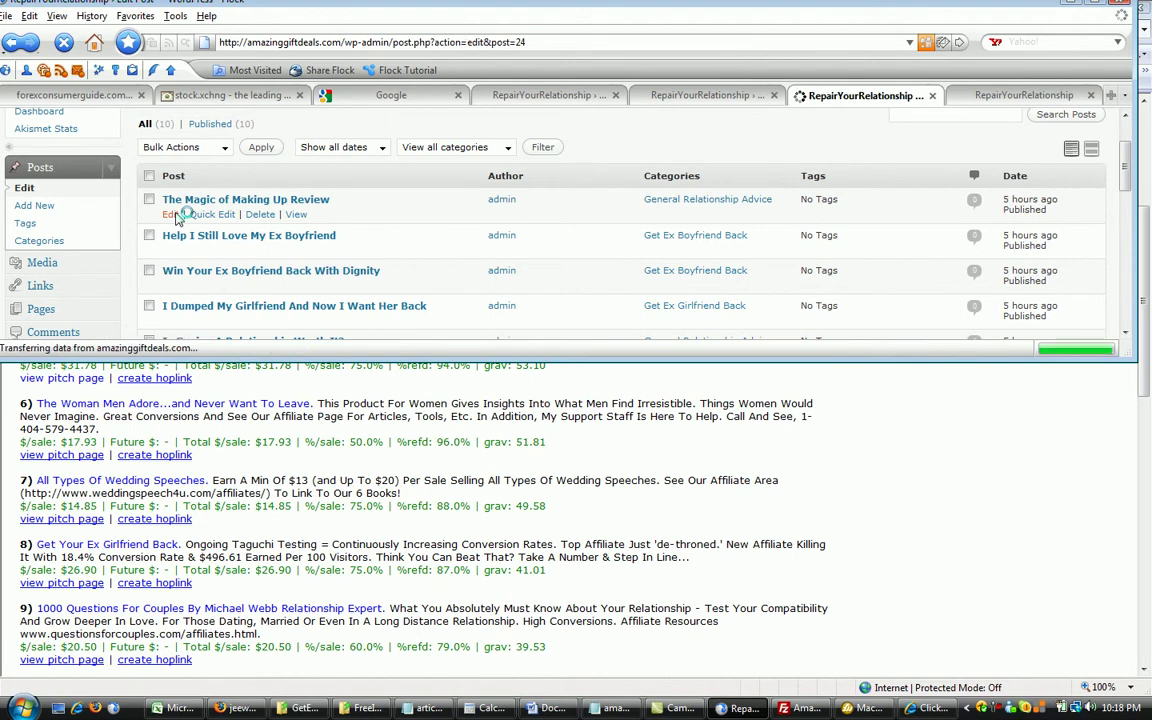
# Step: Maximize the browser and scroll to Custom Fields, where articleimg is magicofmakingucovermedium.jpg
pyautogui.click(1097, 6)
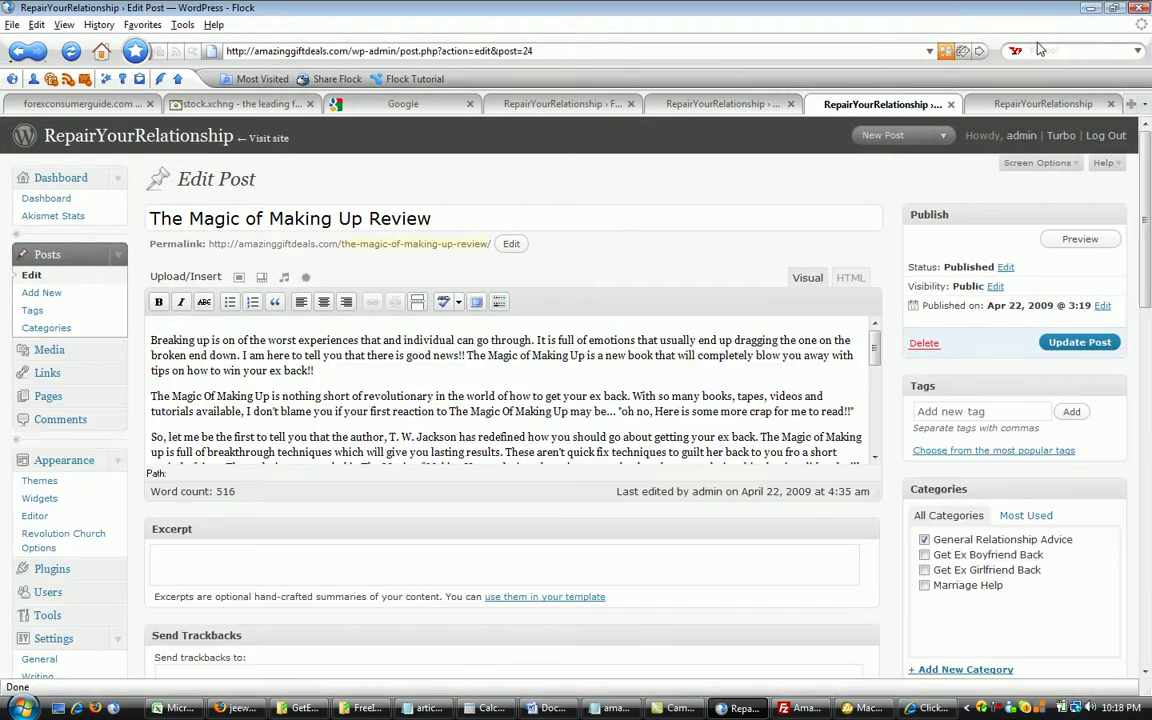
pyautogui.moveTo(1148, 228); pyautogui.dragTo(1148, 326)
pyautogui.scroll(5, 1148, 326)
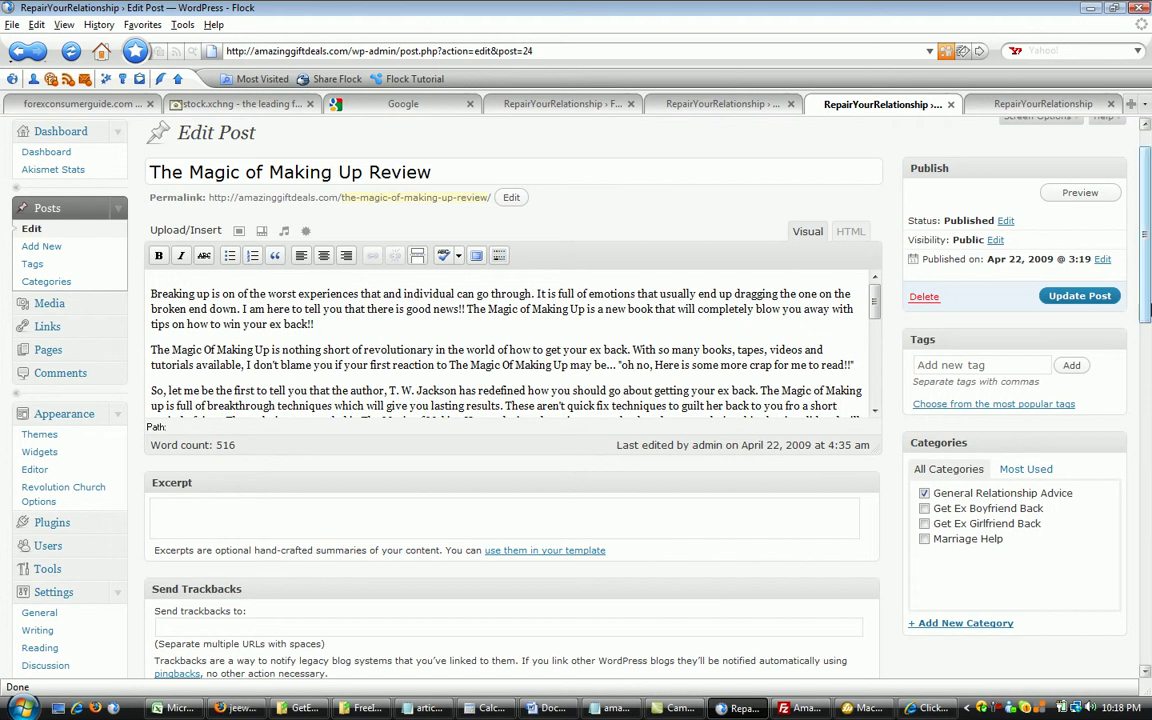
pyautogui.moveTo(1147, 288); pyautogui.dragTo(1147, 435)
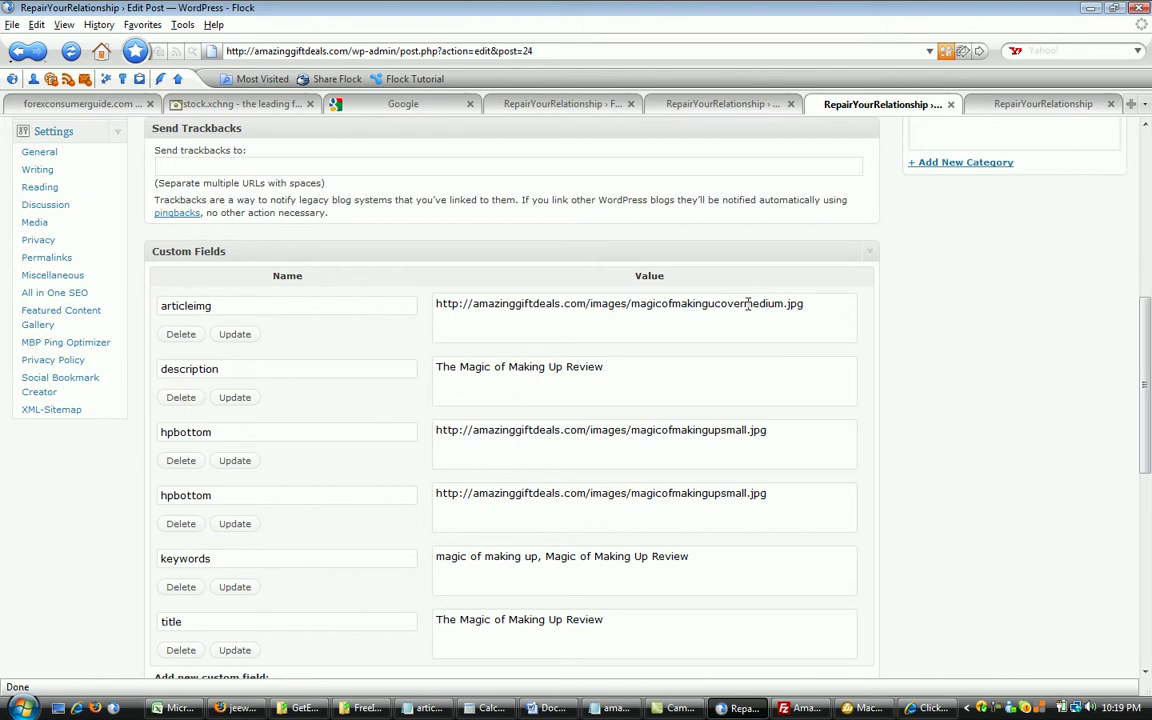
# Step: View the featured content slider on the live site, then go back to the Edit Posts list
pyautogui.click(1045, 104)
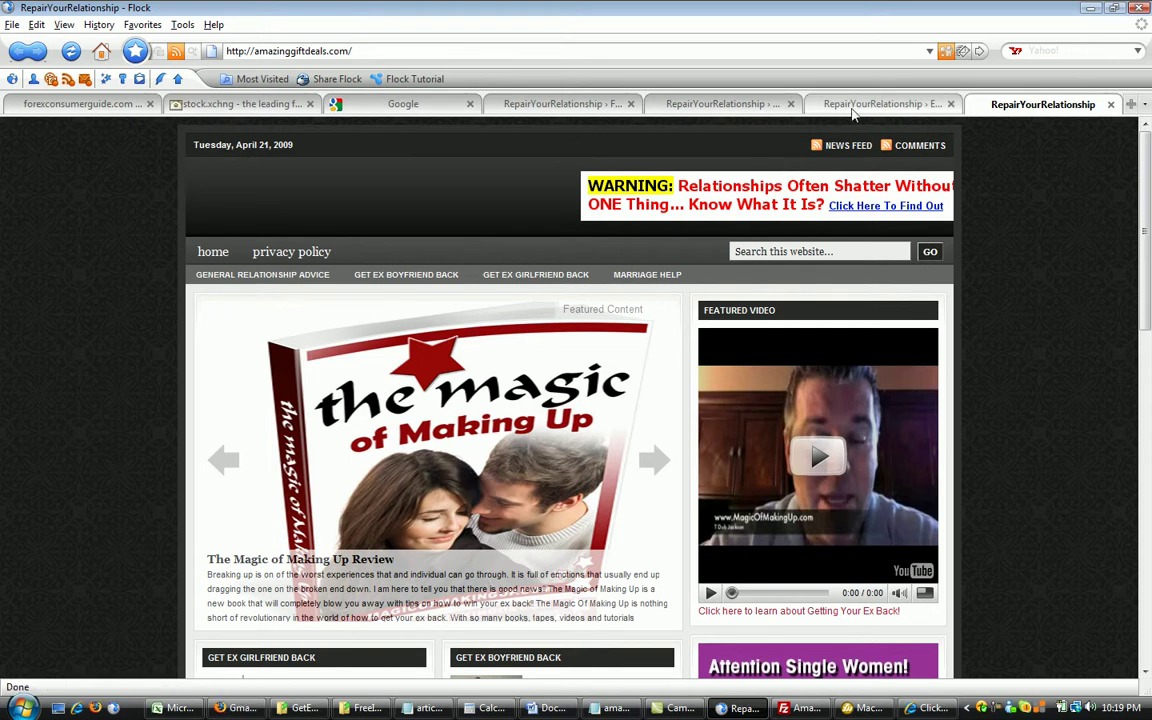
pyautogui.click(855, 106)
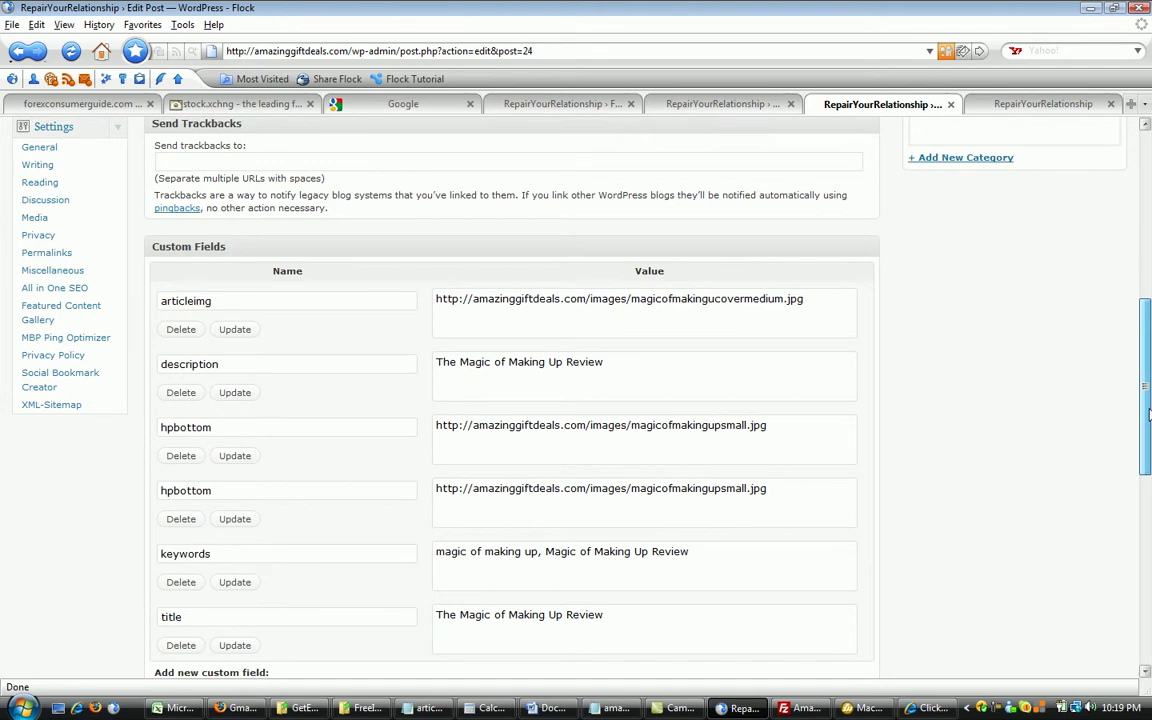
pyautogui.moveTo(1148, 412); pyautogui.dragTo(1148, 125)
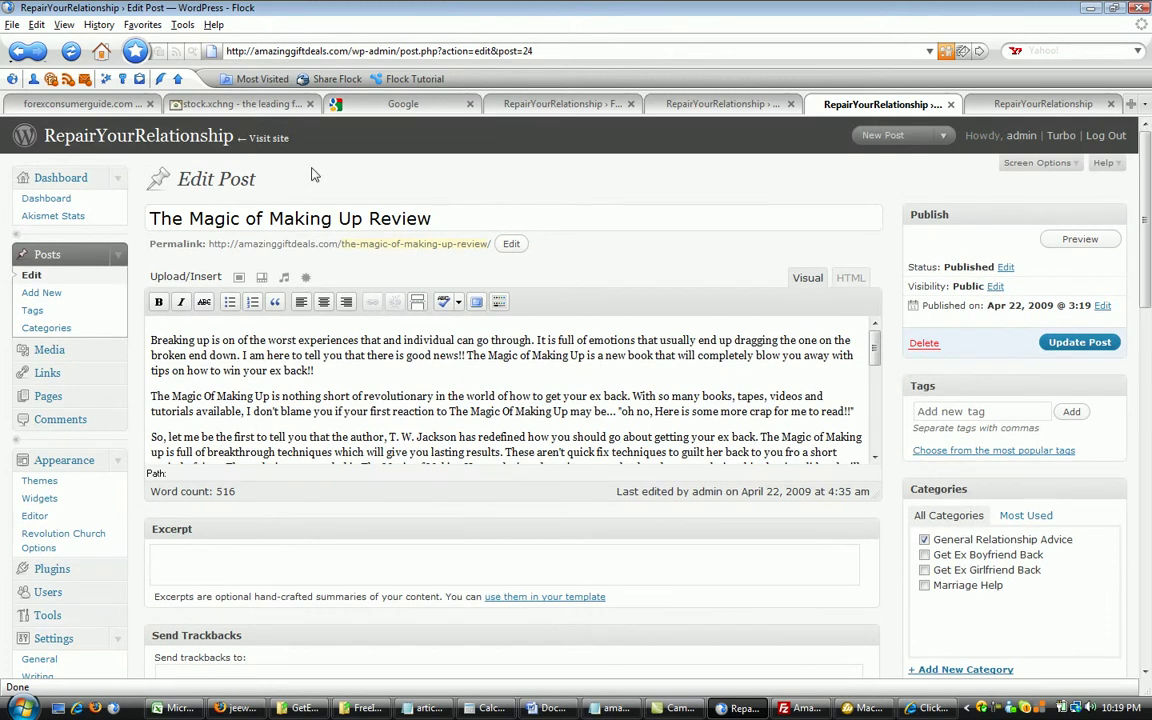
pyautogui.click(20, 52)
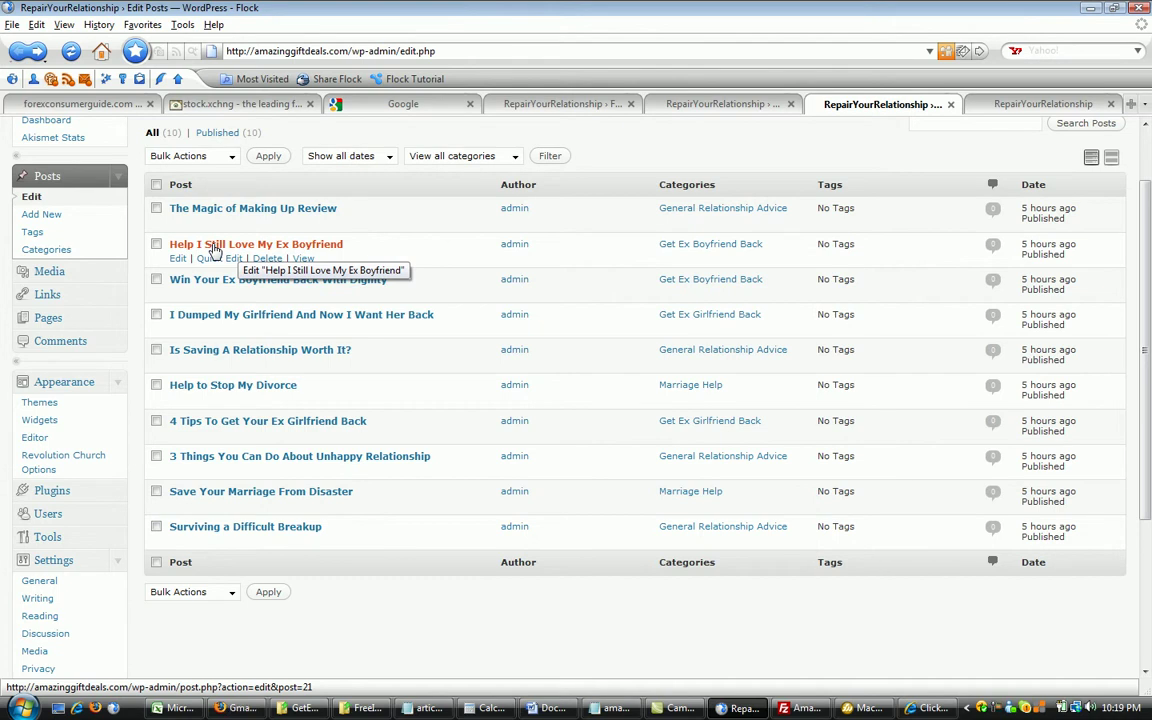
# Step: Edit the Help I Still Love My Ex Boyfriend post and pick articleimg as a new custom field name
pyautogui.click(177, 258)
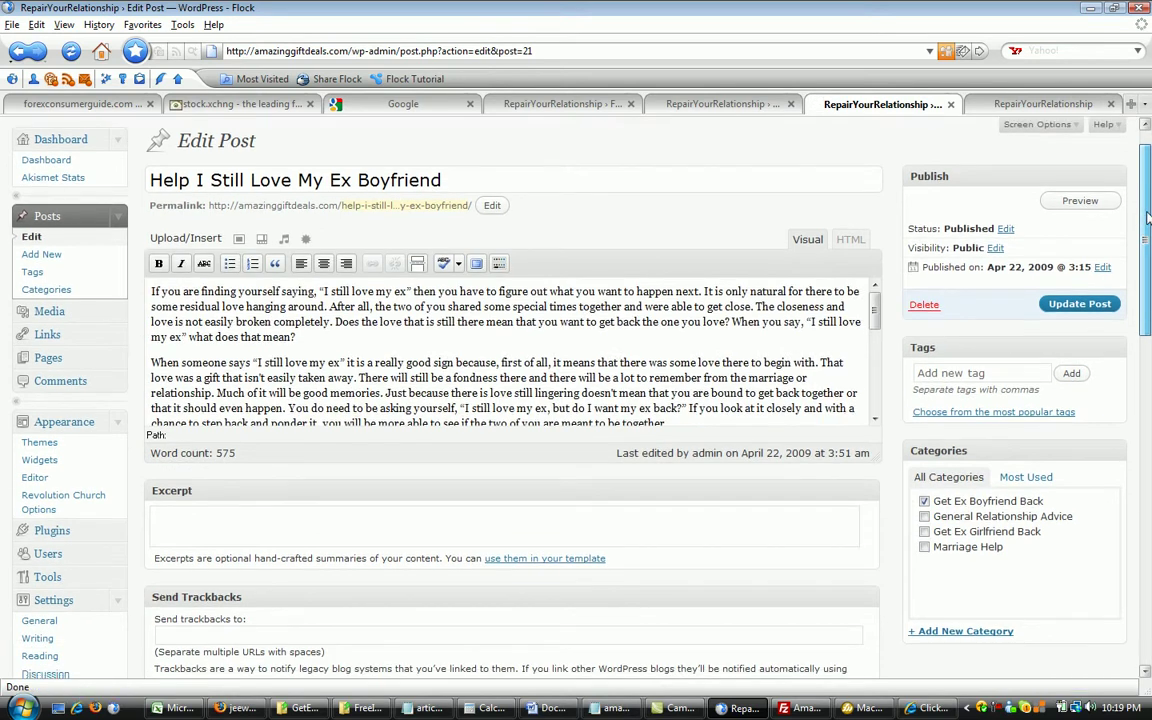
pyautogui.moveTo(1147, 203); pyautogui.dragTo(1147, 481)
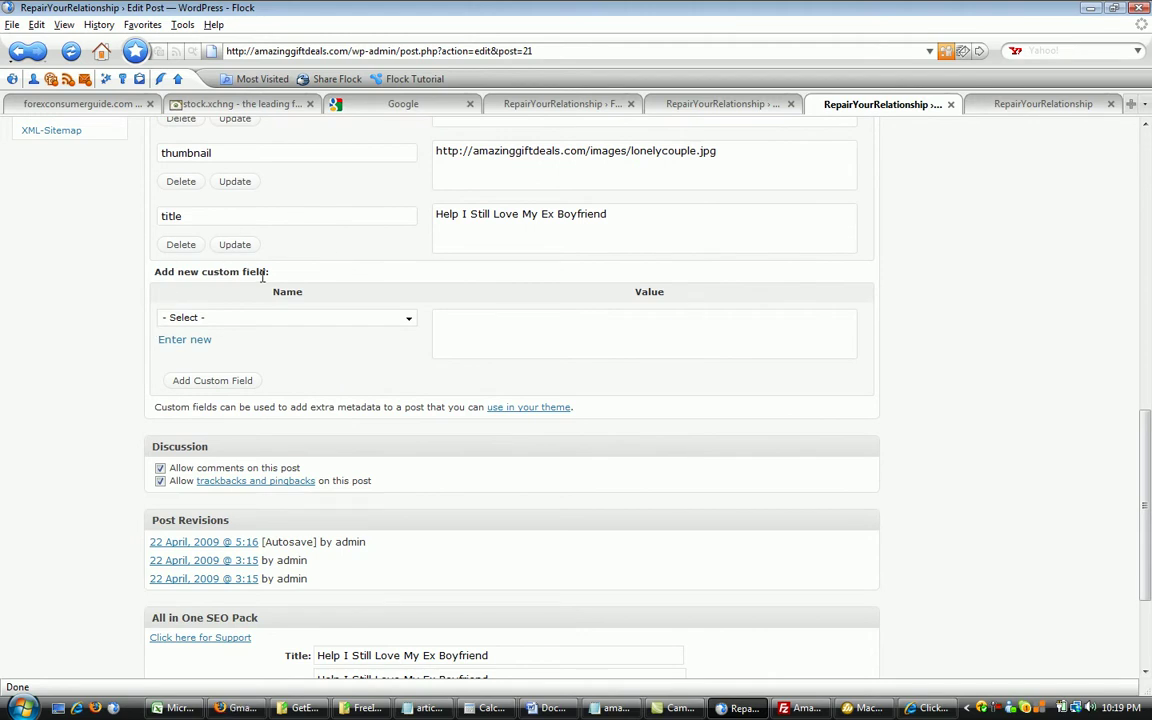
pyautogui.click(409, 320)
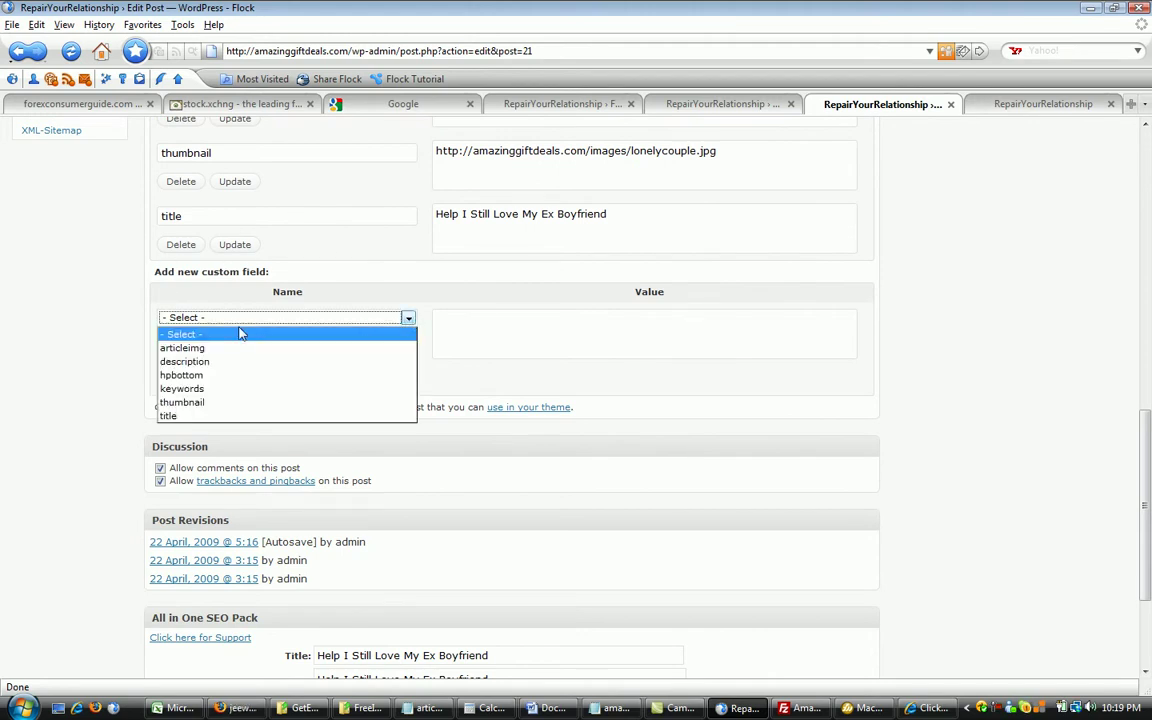
pyautogui.click(204, 350)
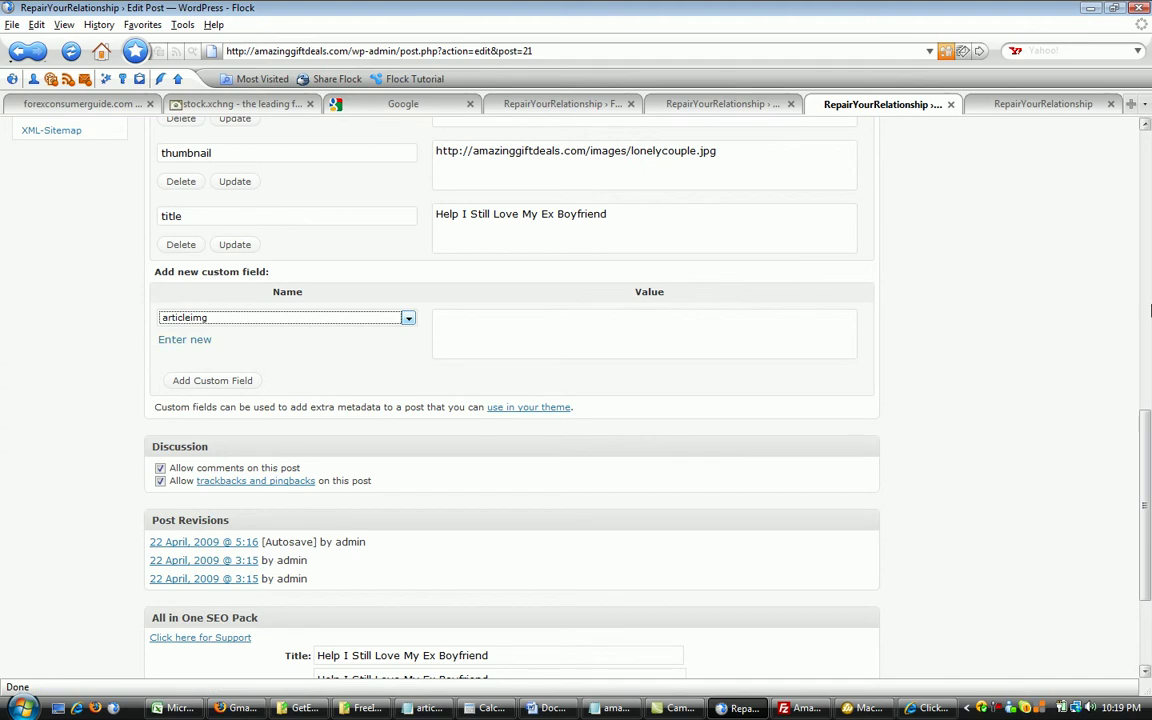
pyautogui.click(507, 329)
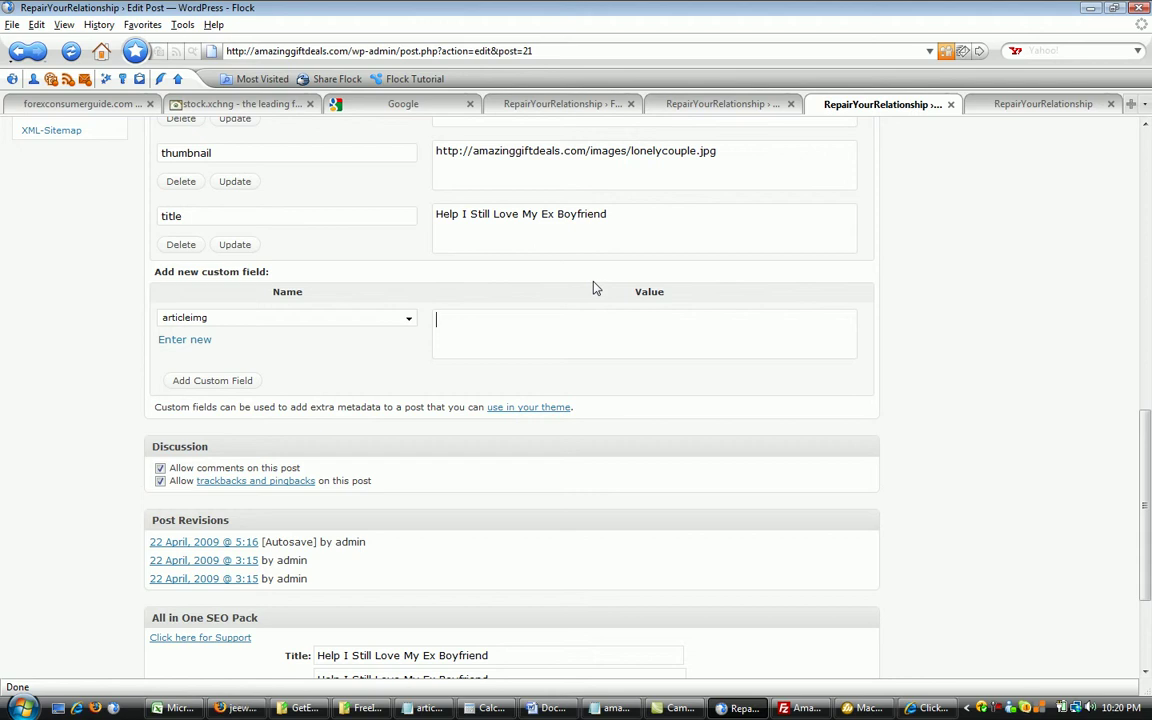
pyautogui.write('http')
pyautogui.write(':')
pyautogui.write('//http')
pyautogui.press('BackSpace')
pyautogui.press('BackSpace')
pyautogui.press('BackSpace')
pyautogui.write('amazinggiftdeals.com/images/')
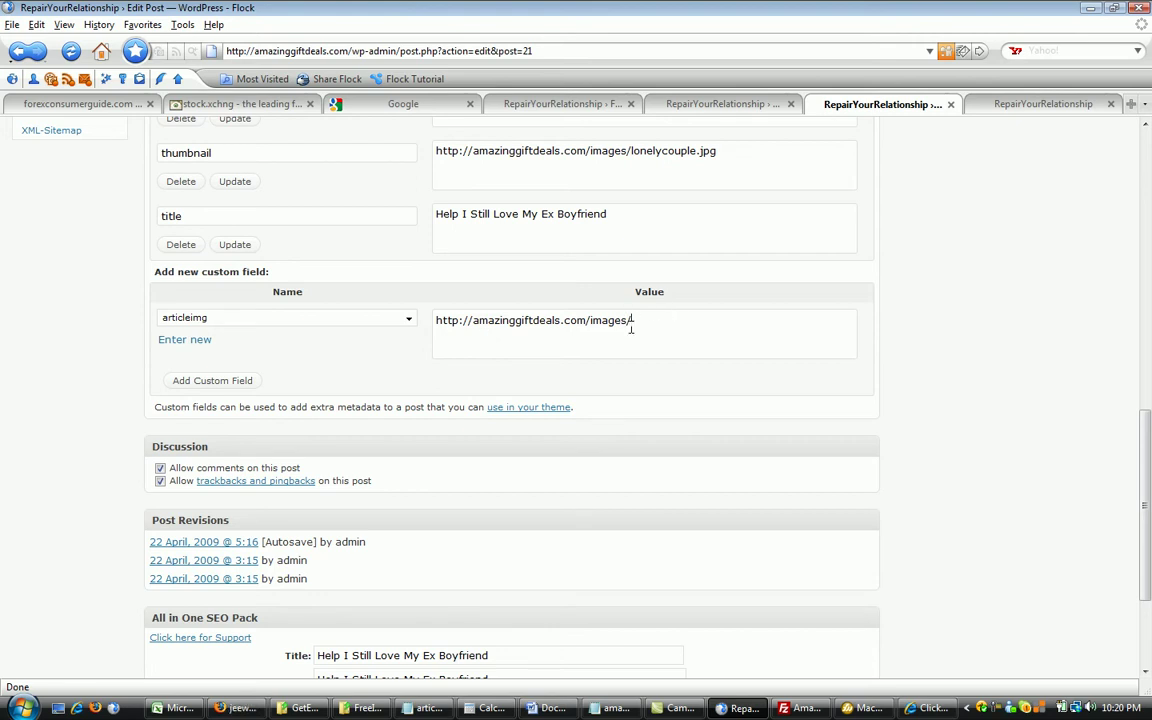